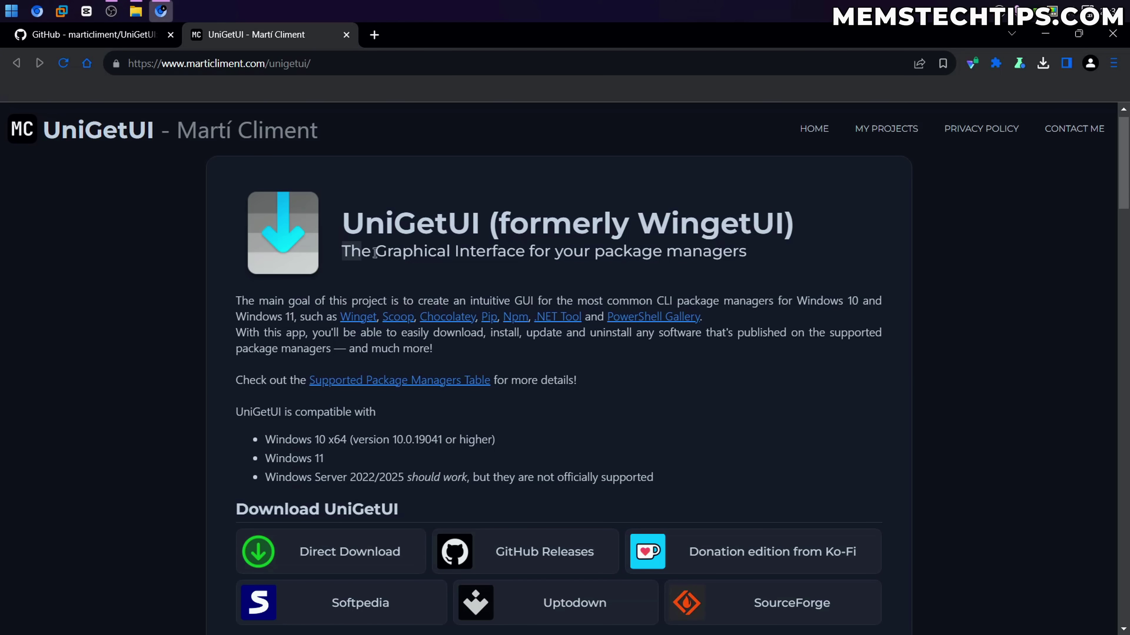
Step: Read the UniGetUI title, its former name and the tagline on the project page
{"action": "left_click_drag", "start_coordinate": [340, 256], "coordinate": [750, 263]}
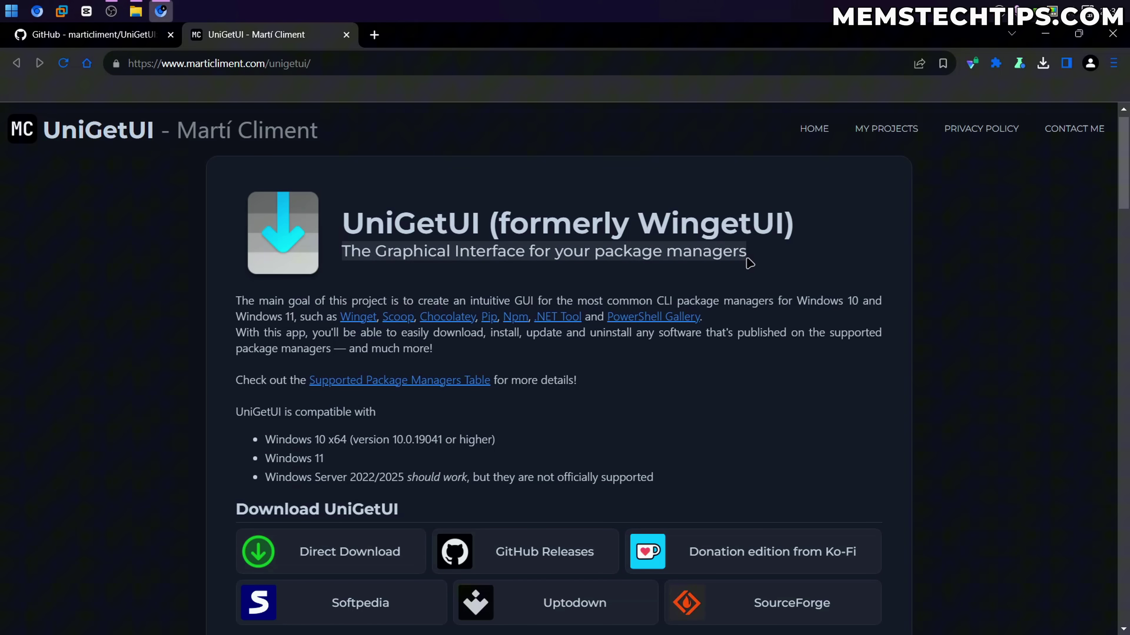
{"action": "left_click", "coordinate": [606, 273]}
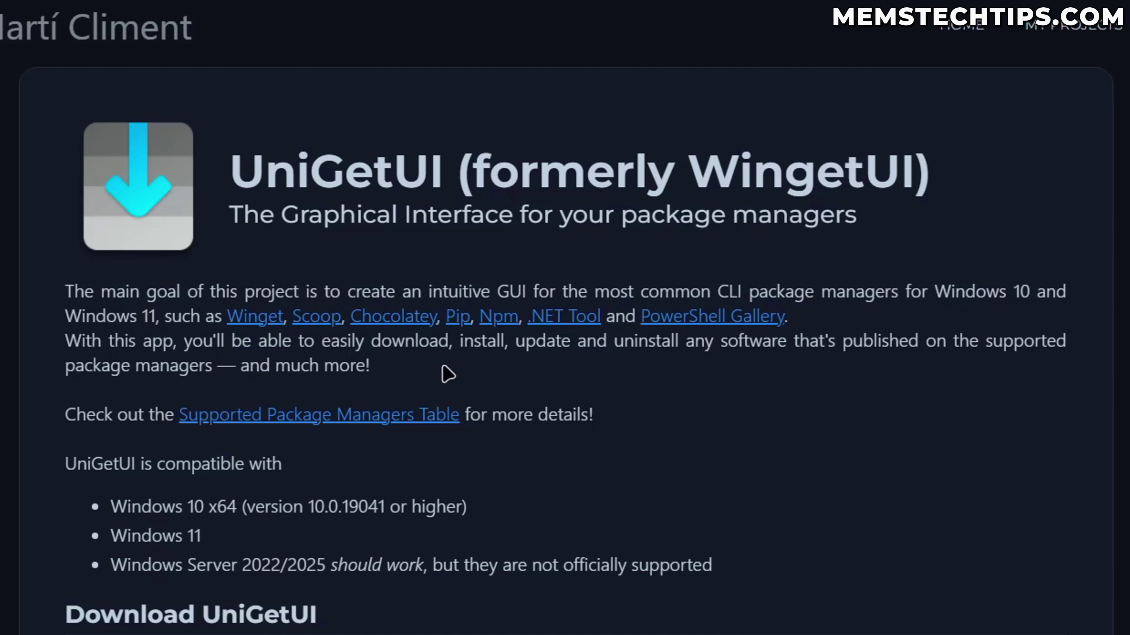
{"action": "left_click_drag", "start_coordinate": [227, 178], "coordinate": [948, 184]}
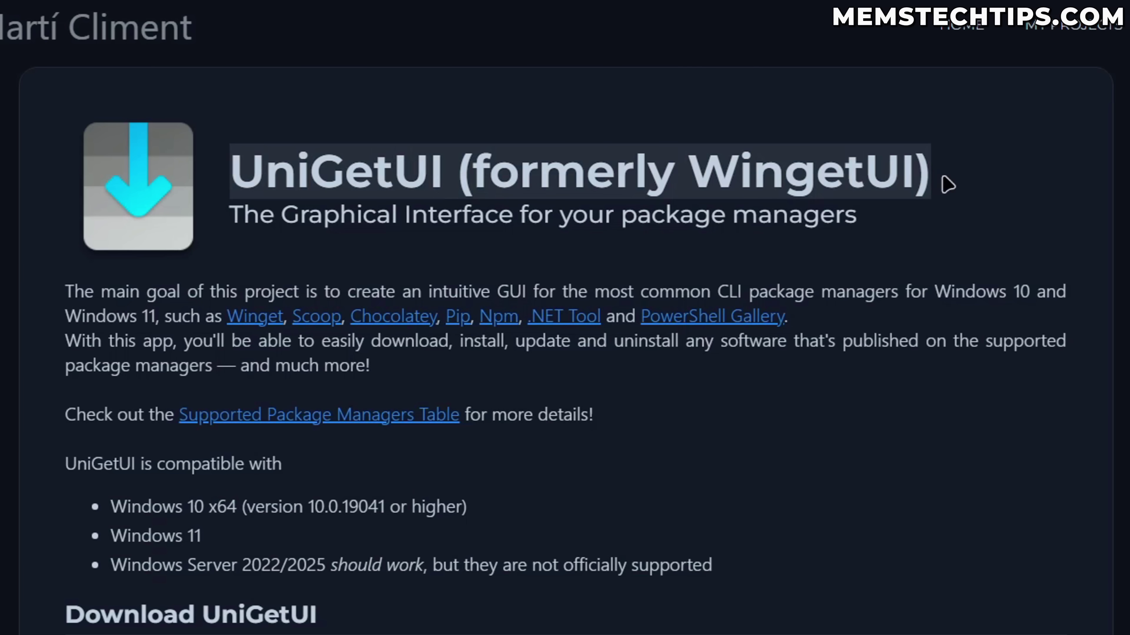
{"action": "left_click", "coordinate": [240, 106]}
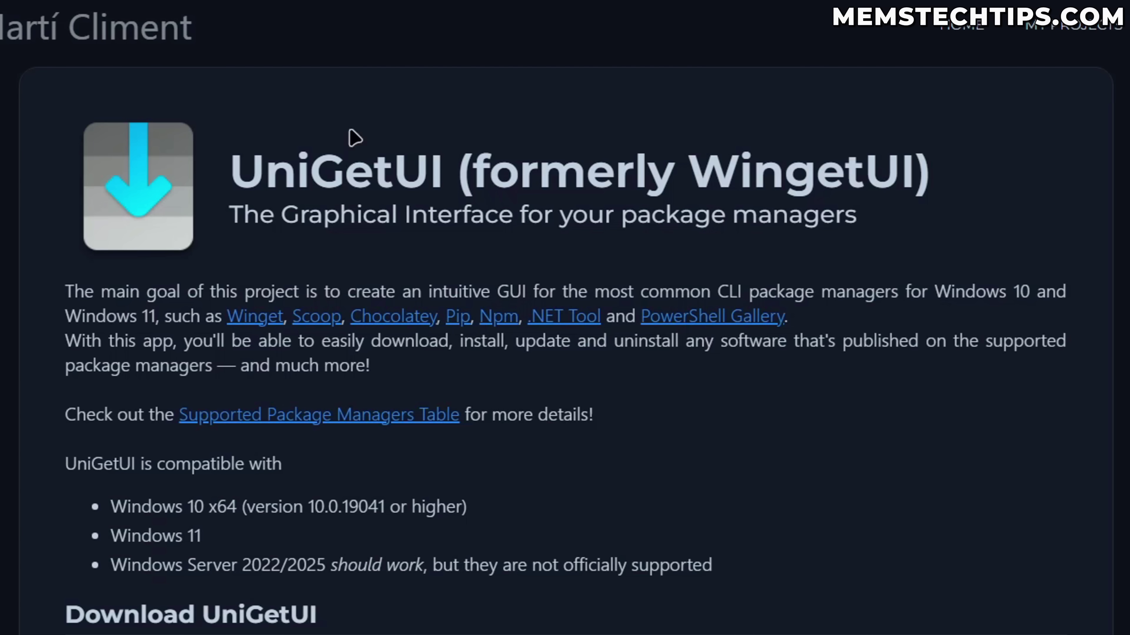
{"action": "left_click_drag", "start_coordinate": [684, 173], "coordinate": [923, 176]}
{"action": "left_click", "coordinate": [791, 254]}
Step: Check which Windows versions UniGetUI is compatible with and which download options the project page offers
{"action": "scroll", "coordinate": [58, 232], "scroll_direction": "down", "scroll_amount": 8}
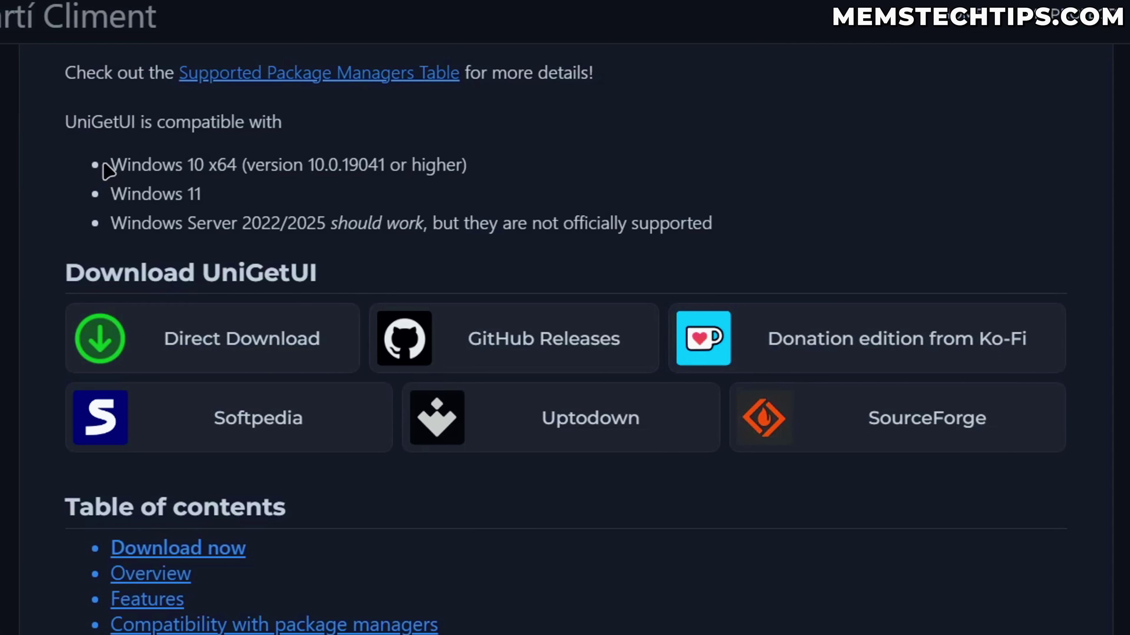
{"action": "left_click_drag", "start_coordinate": [111, 169], "coordinate": [239, 173]}
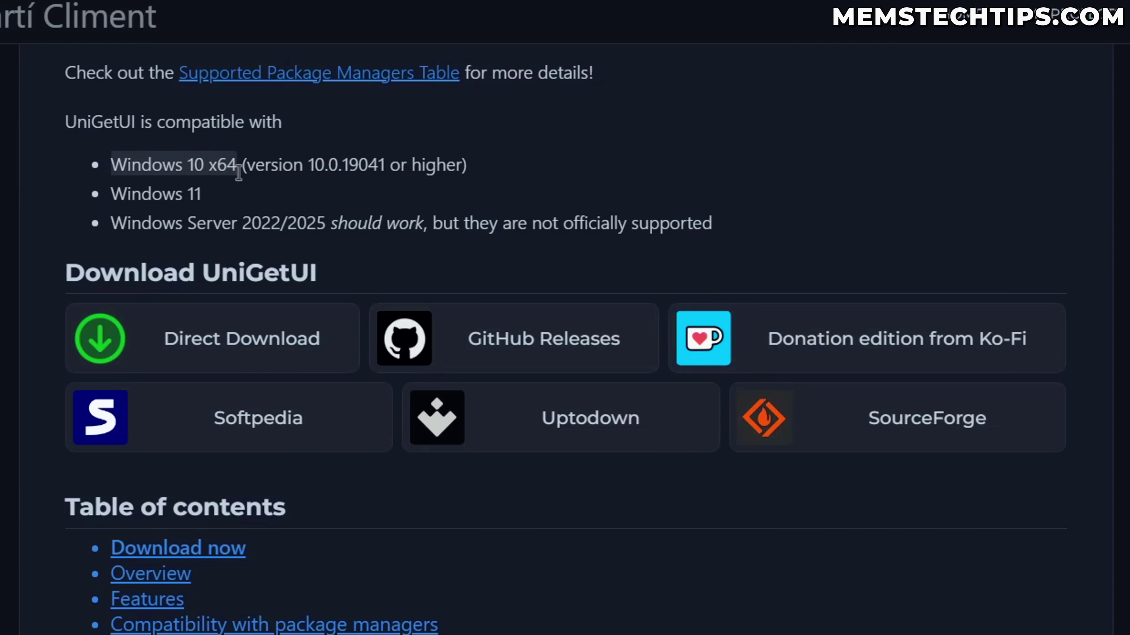
{"action": "left_click_drag", "start_coordinate": [112, 196], "coordinate": [213, 190]}
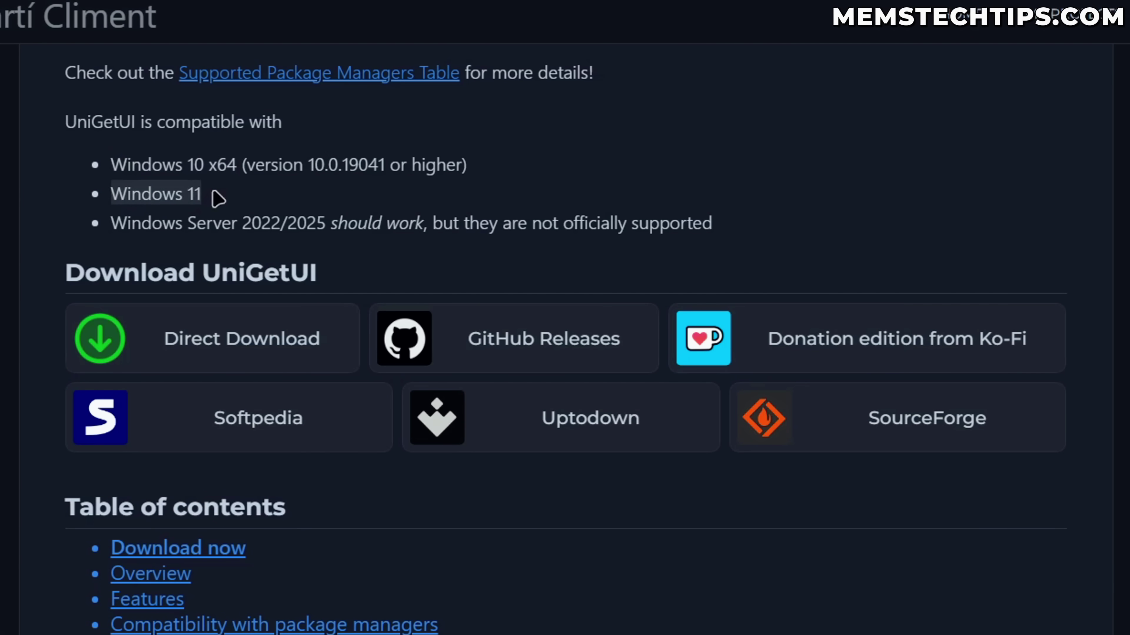
{"action": "left_click", "coordinate": [218, 198]}
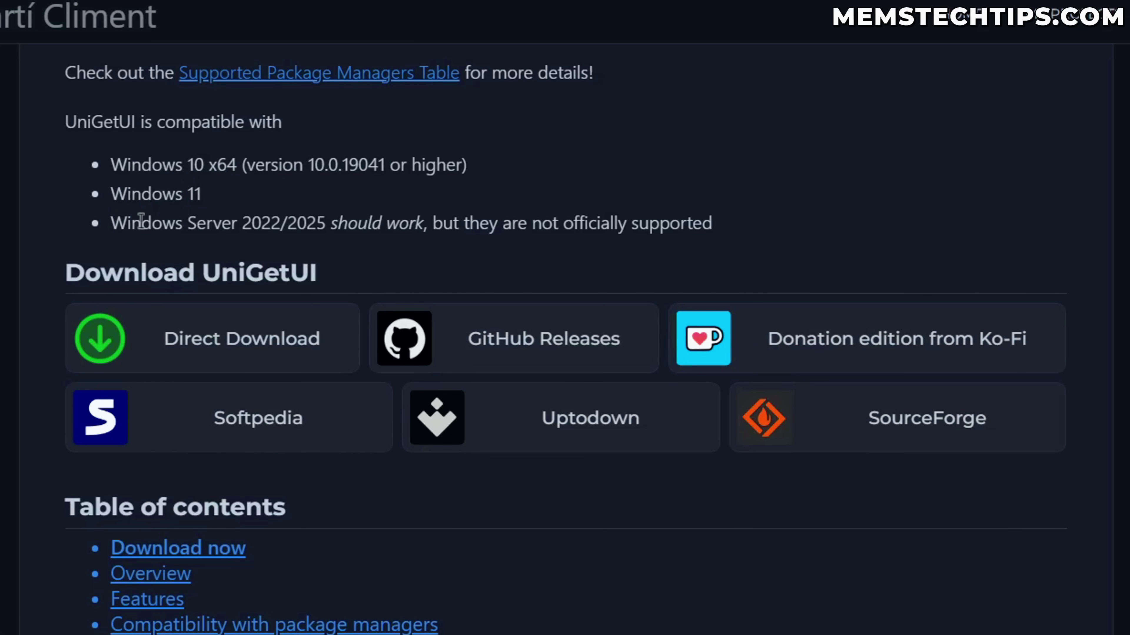
{"action": "left_click_drag", "start_coordinate": [112, 227], "coordinate": [324, 225]}
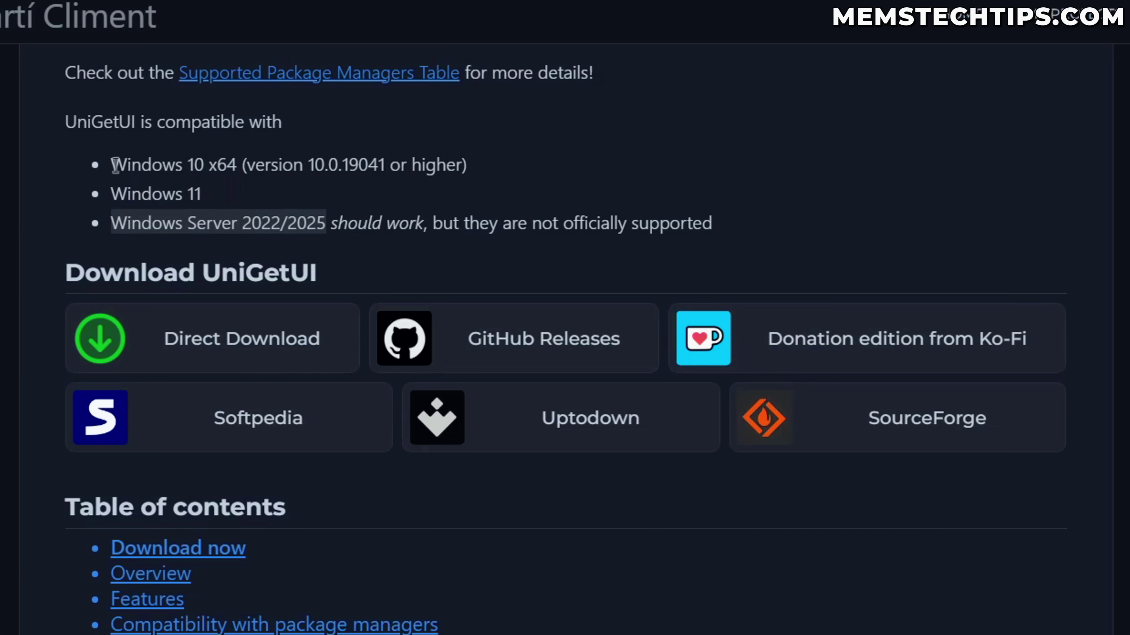
{"action": "left_click_drag", "start_coordinate": [111, 165], "coordinate": [383, 166]}
{"action": "left_click", "coordinate": [305, 166]}
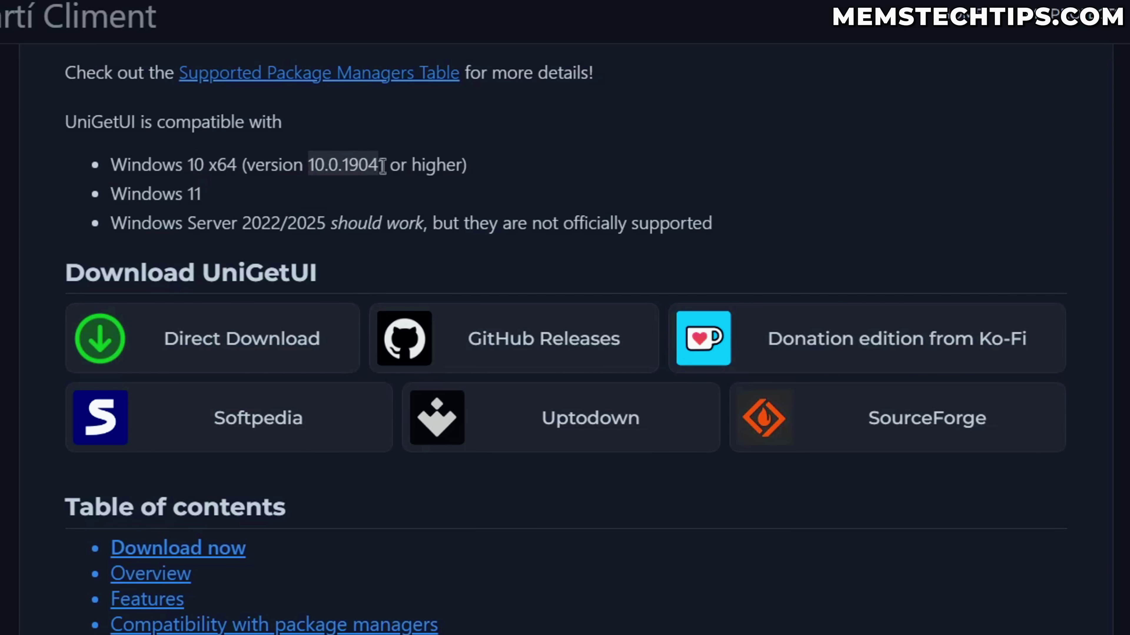
{"action": "left_click", "coordinate": [381, 173]}
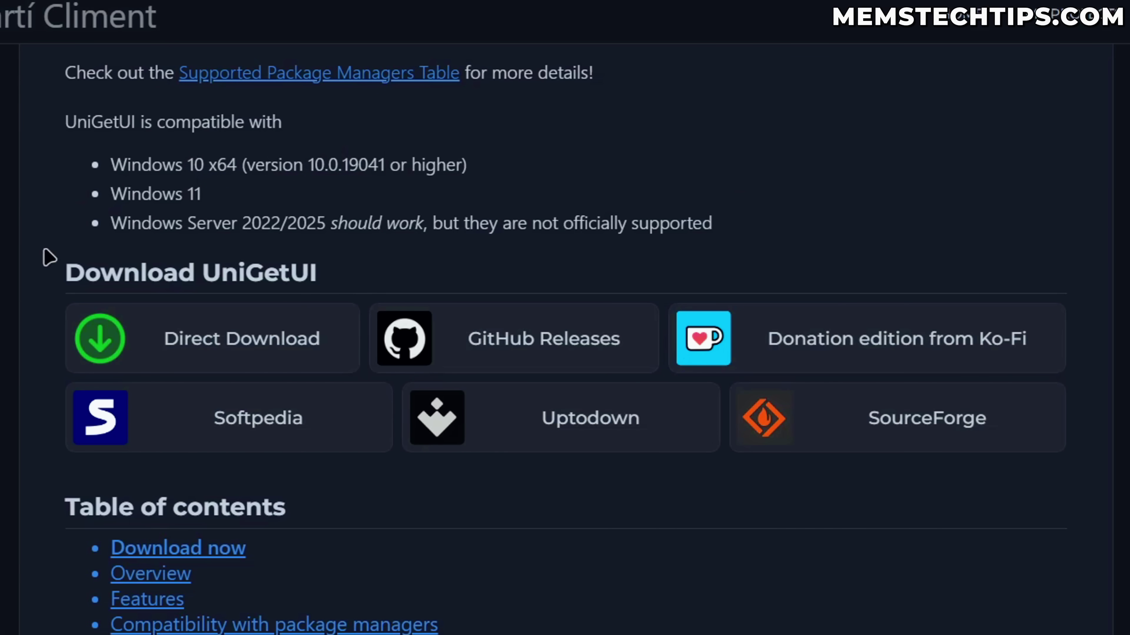
{"action": "scroll", "coordinate": [222, 249], "scroll_direction": "down", "scroll_amount": 1}
{"action": "scroll", "coordinate": [221, 372], "scroll_direction": "up", "scroll_amount": 1}
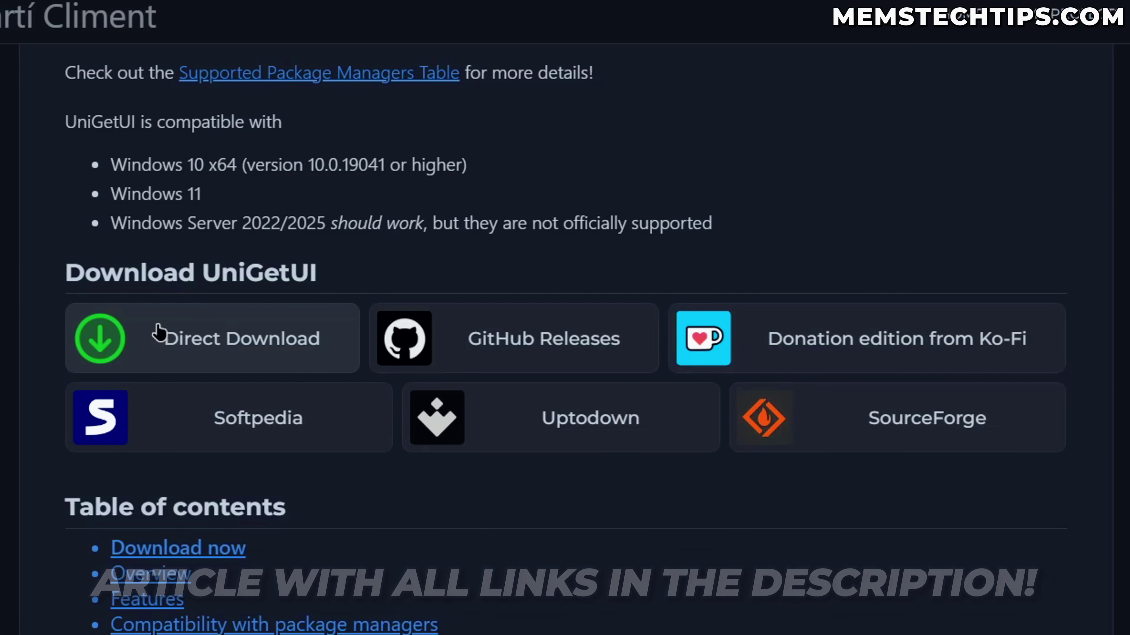
Step: Get UniGetUI through the page's direct download and run UniGetUI.Installer.exe
{"action": "left_click", "coordinate": [218, 356]}
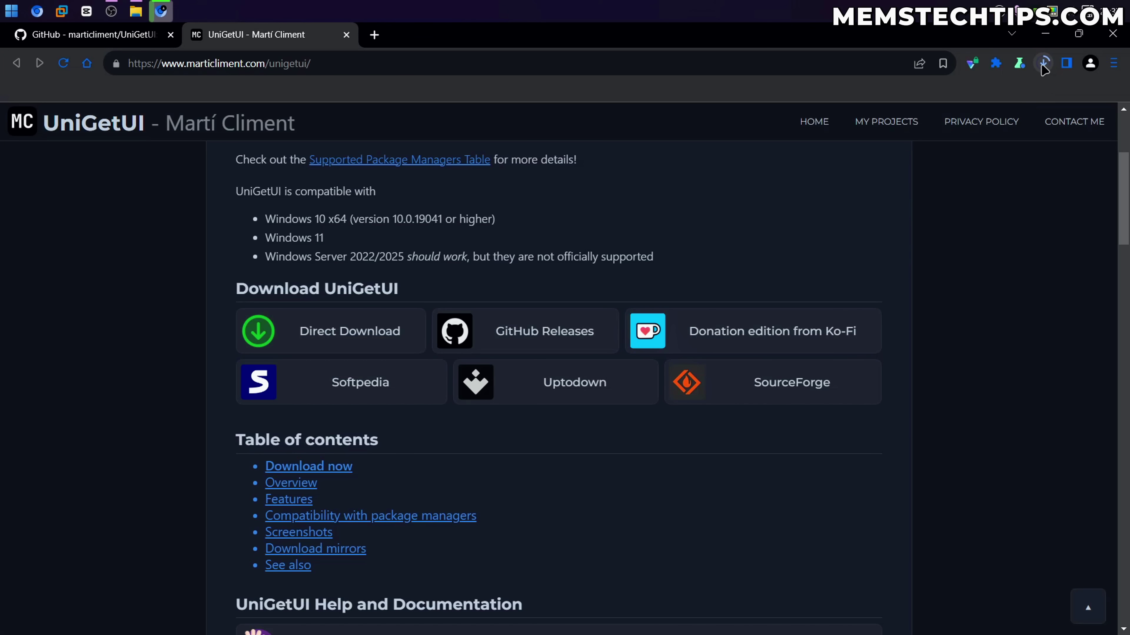
{"action": "left_click", "coordinate": [1044, 64]}
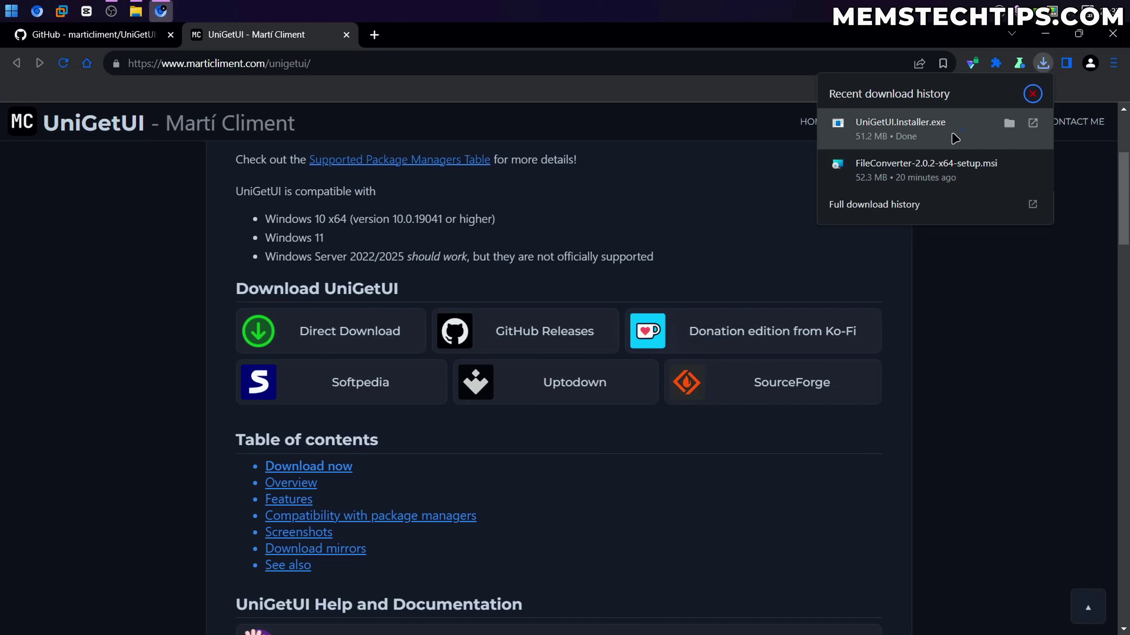
{"action": "left_click", "coordinate": [955, 139]}
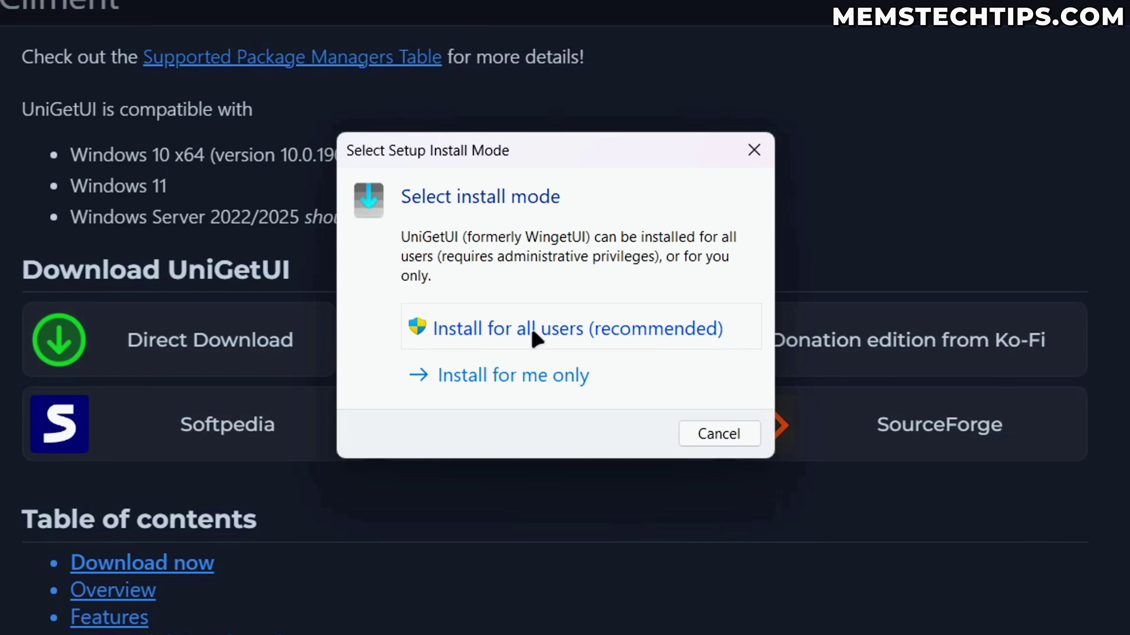
Step: Install UniGetUI for all users in English as a regular installation in C:\Program Files\UniGetUI, with both shortcuts and Chocolatey, and launch it
{"action": "left_click", "coordinate": [593, 330]}
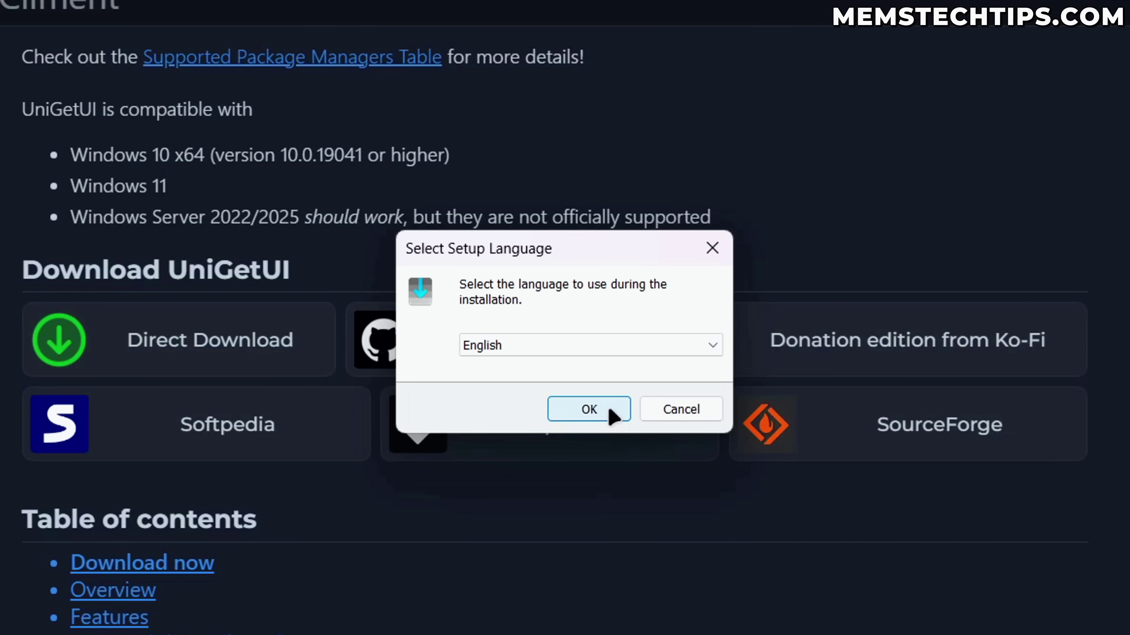
{"action": "left_click", "coordinate": [610, 411]}
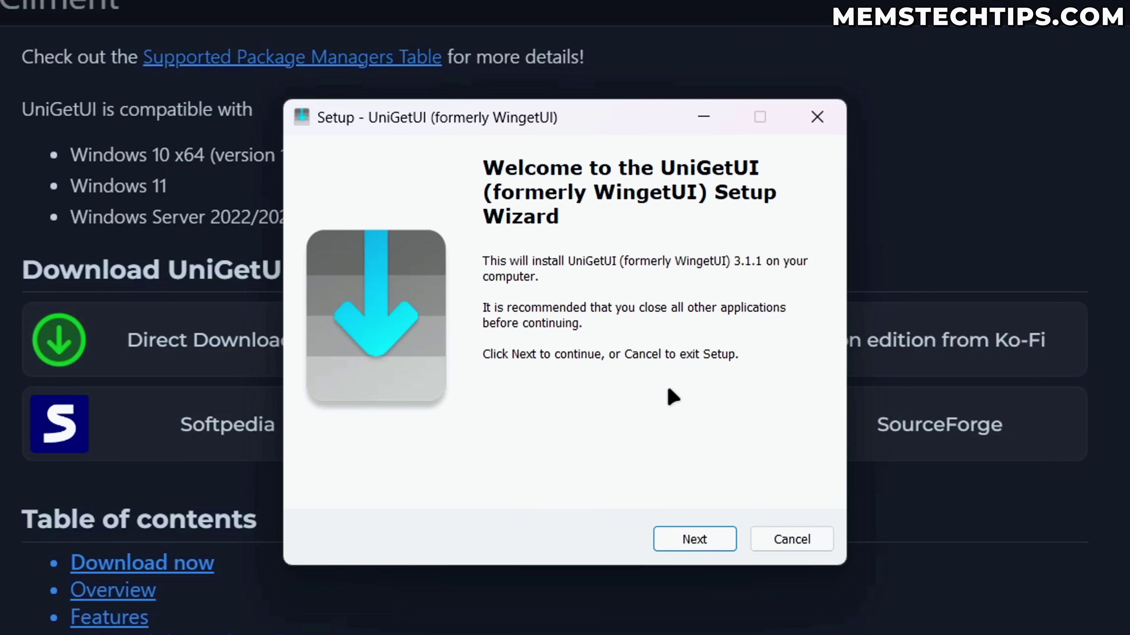
{"action": "left_click", "coordinate": [717, 541]}
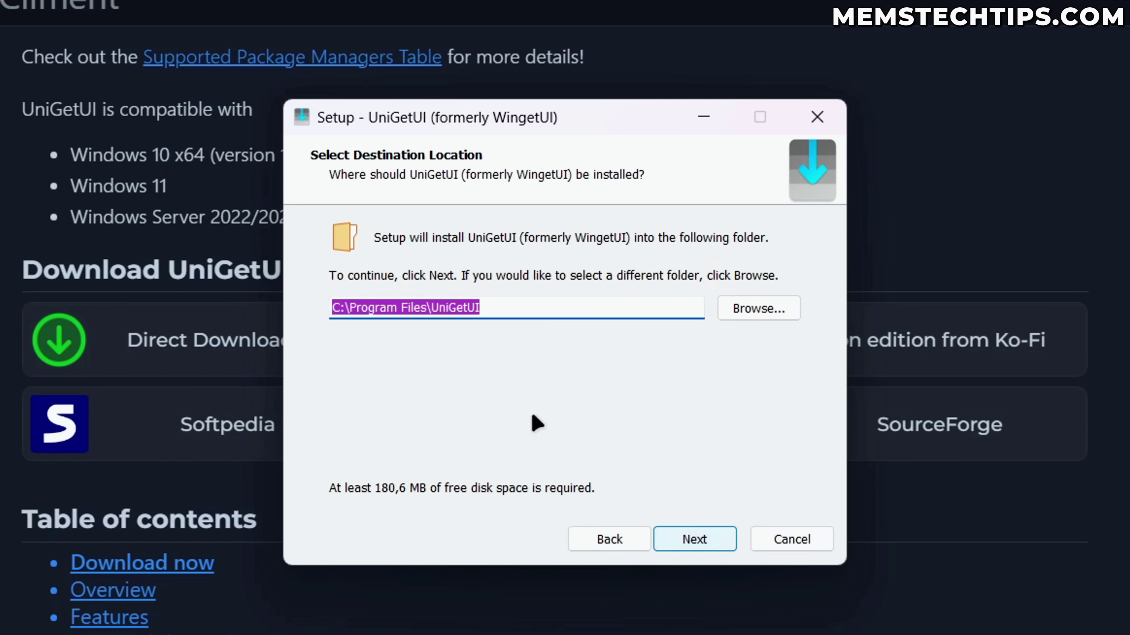
{"action": "left_click", "coordinate": [687, 537]}
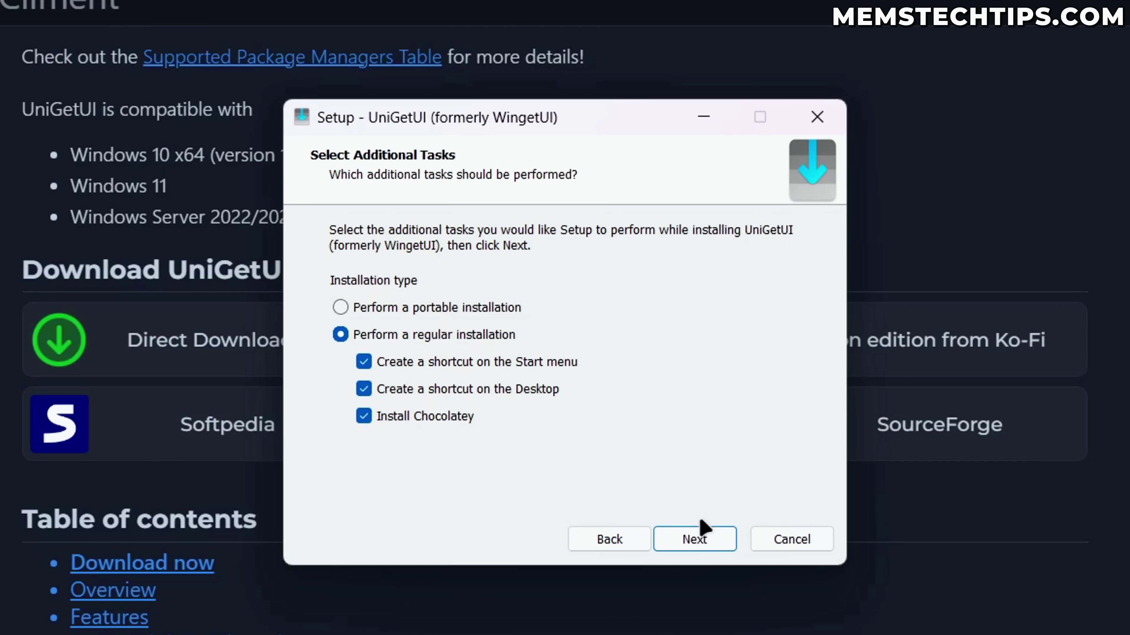
{"action": "left_click", "coordinate": [708, 546]}
{"action": "left_click", "coordinate": [717, 538]}
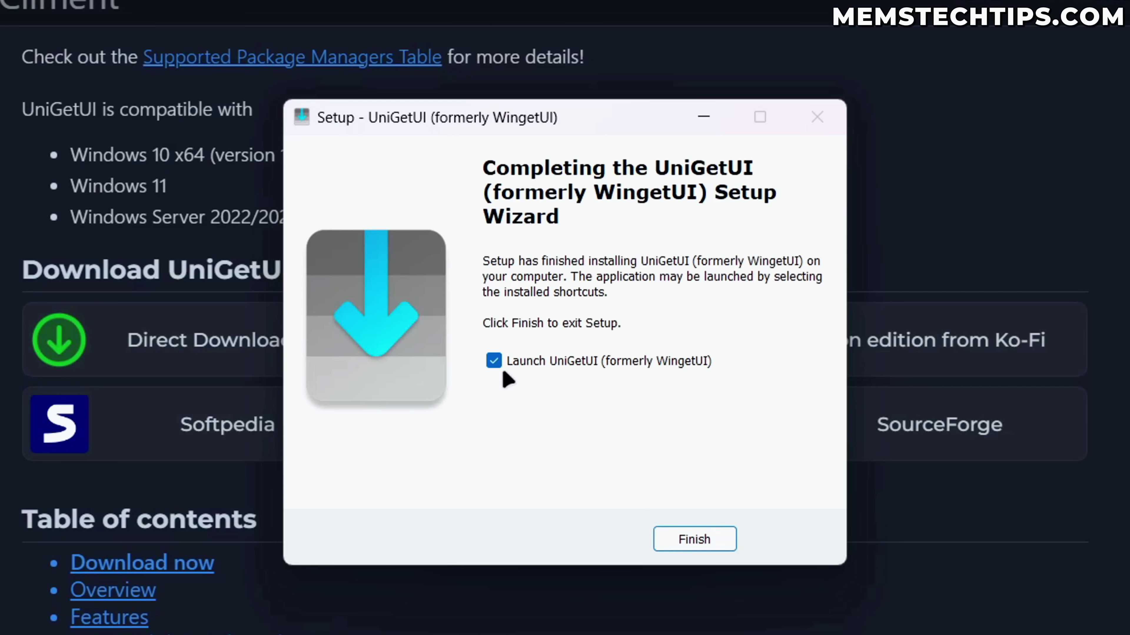
{"action": "left_click", "coordinate": [712, 540]}
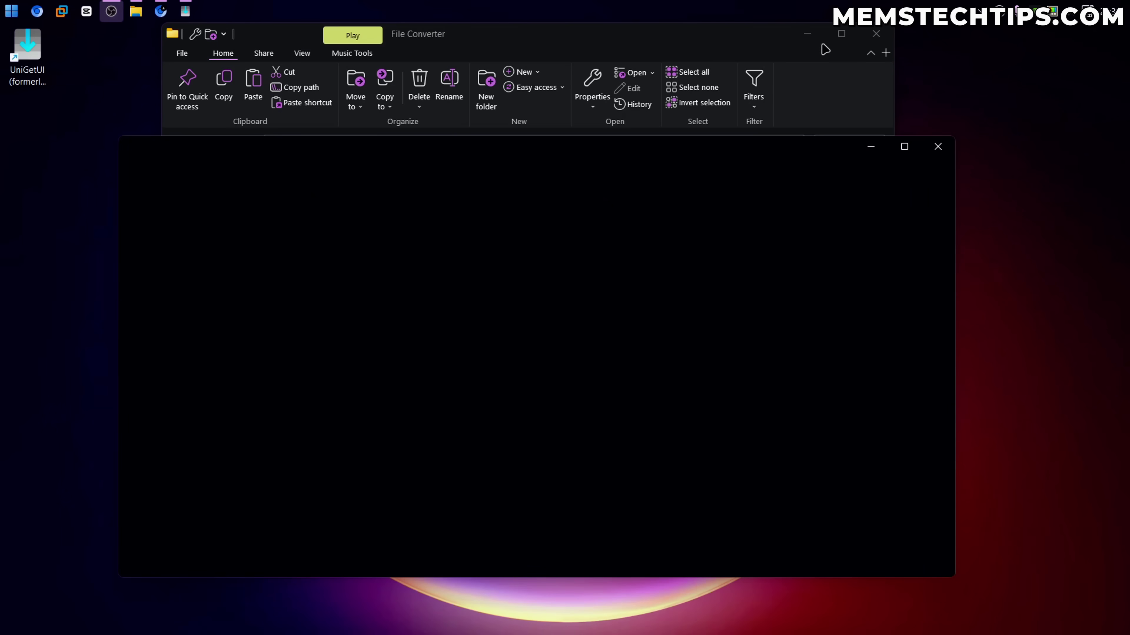
{"action": "left_click", "coordinate": [807, 34]}
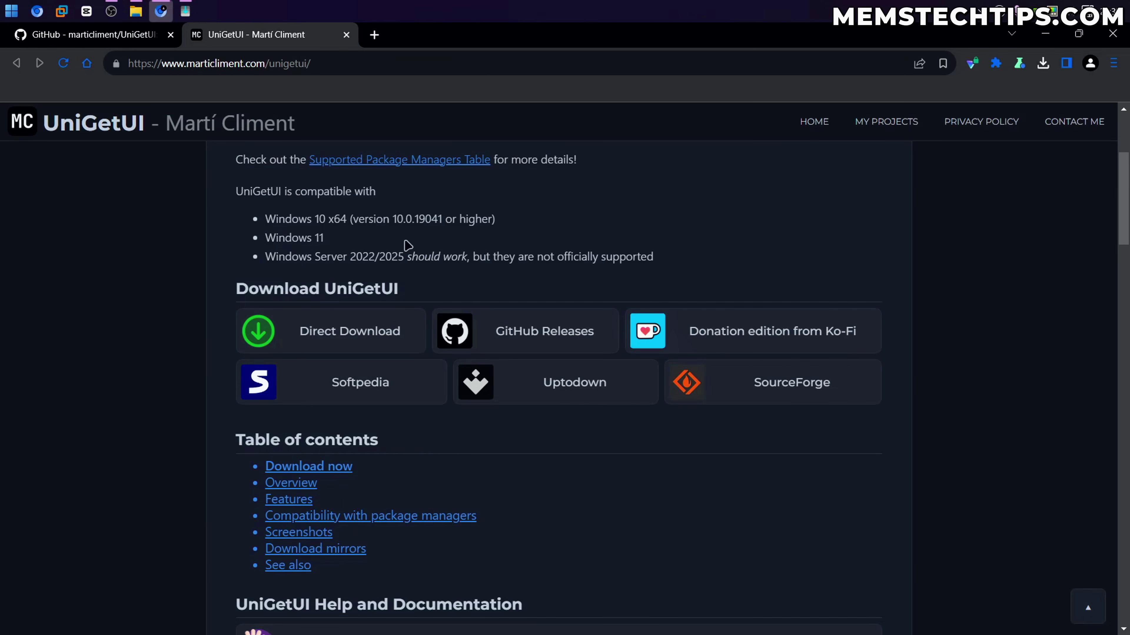
Step: Search UniGetUI for "whatsapp" and install the WhatsApp package from the WinGet msstore source
{"action": "scroll", "coordinate": [346, 351], "scroll_direction": "up", "scroll_amount": 5}
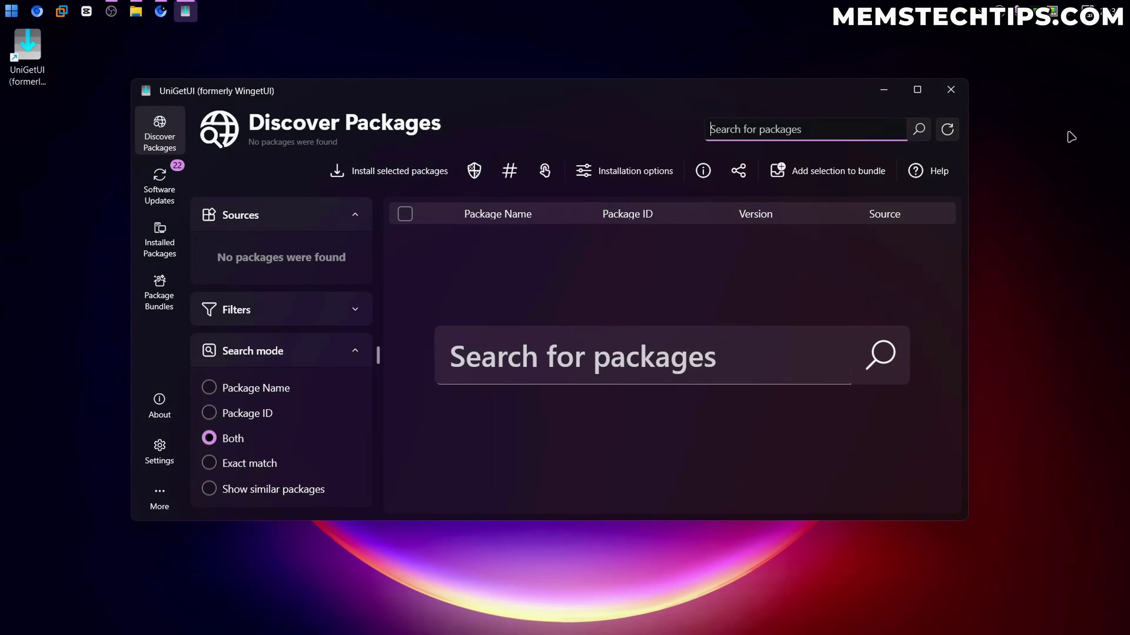
{"action": "type", "text": "whatsapp"}
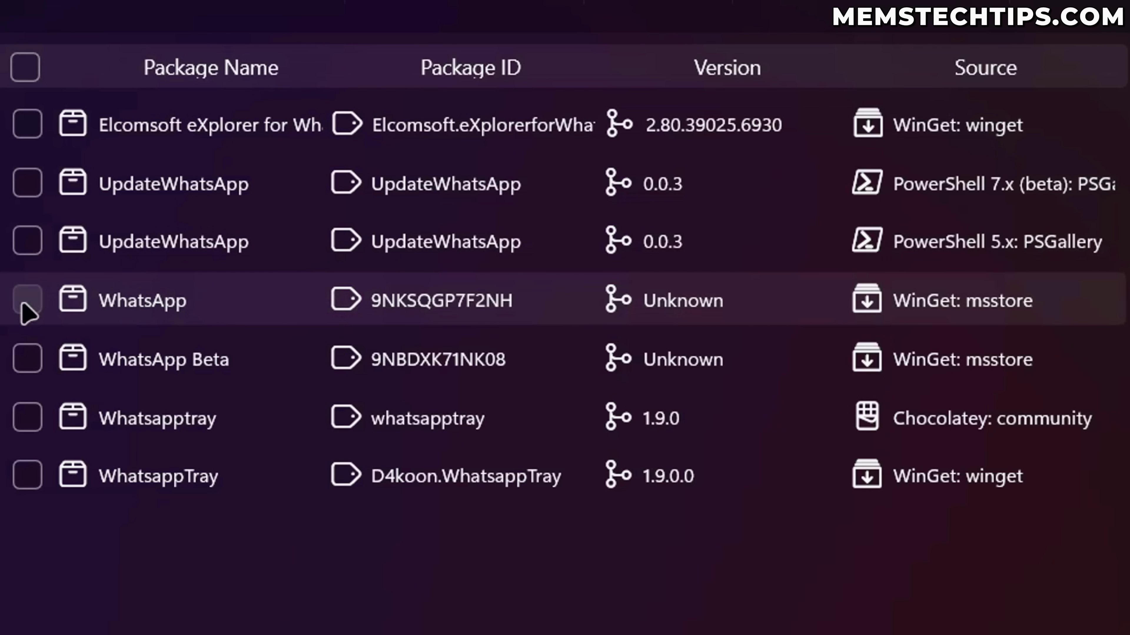
{"action": "left_click", "coordinate": [26, 305]}
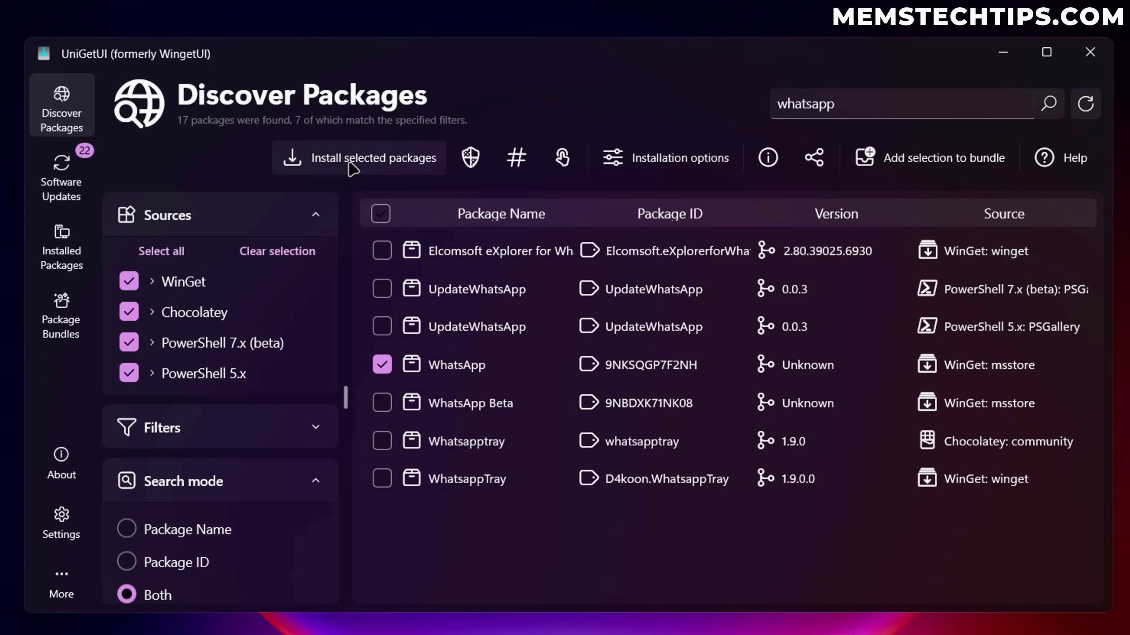
{"action": "left_click", "coordinate": [341, 169]}
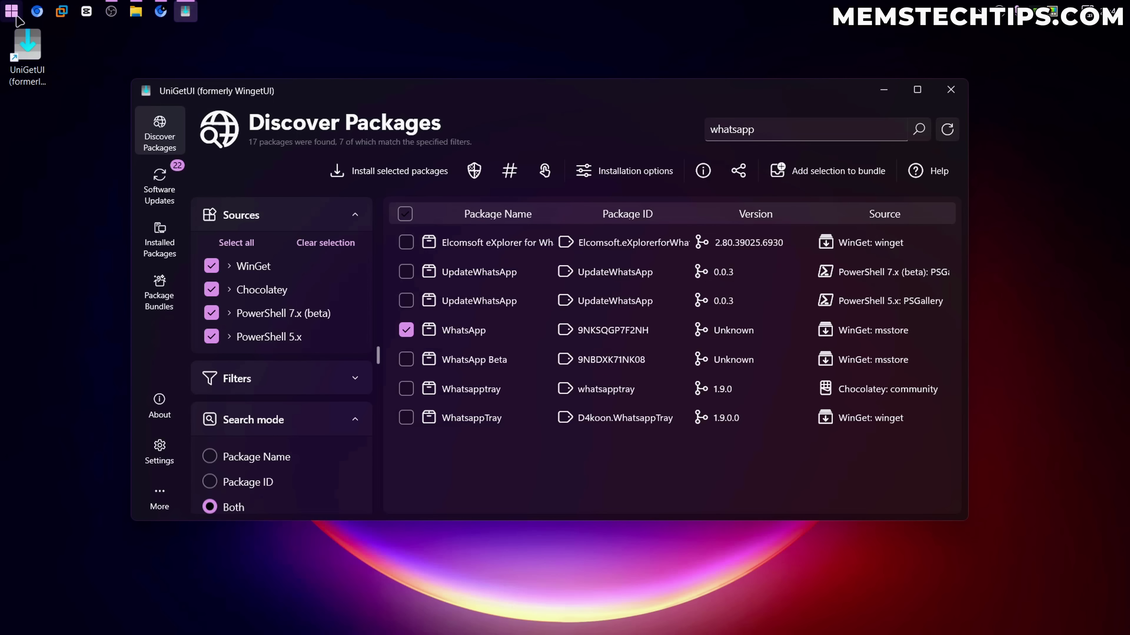
Step: Look up the WhatsApp app with the Windows search
{"action": "key", "text": "super"}
{"action": "left_click", "coordinate": [90, 355]}
{"action": "type", "text": "whast"}
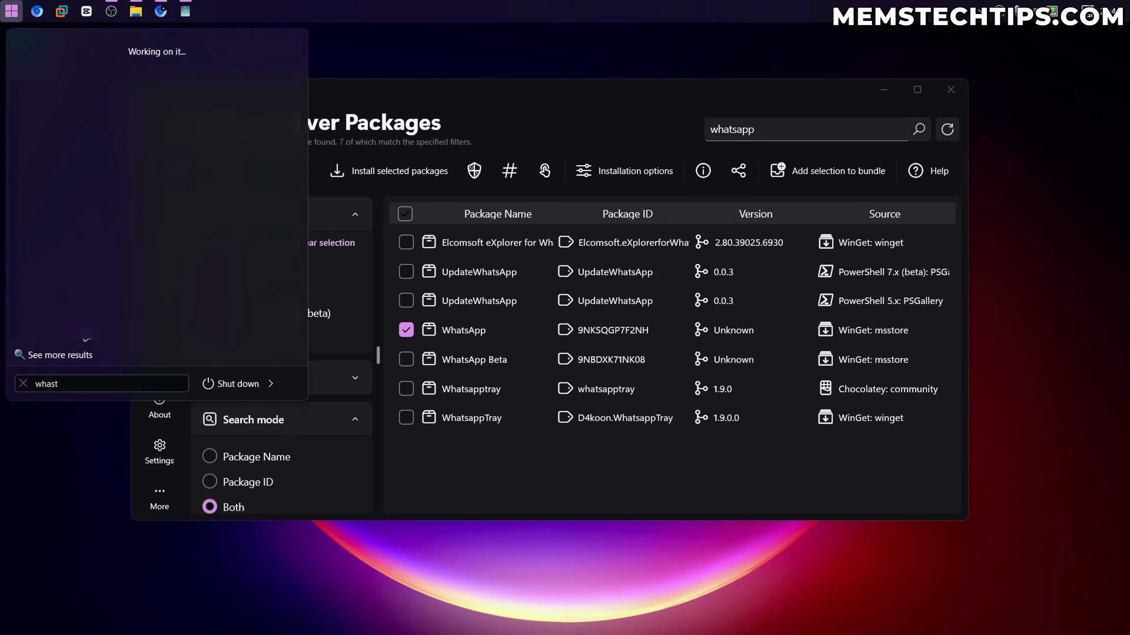
{"action": "key", "text": "Return"}
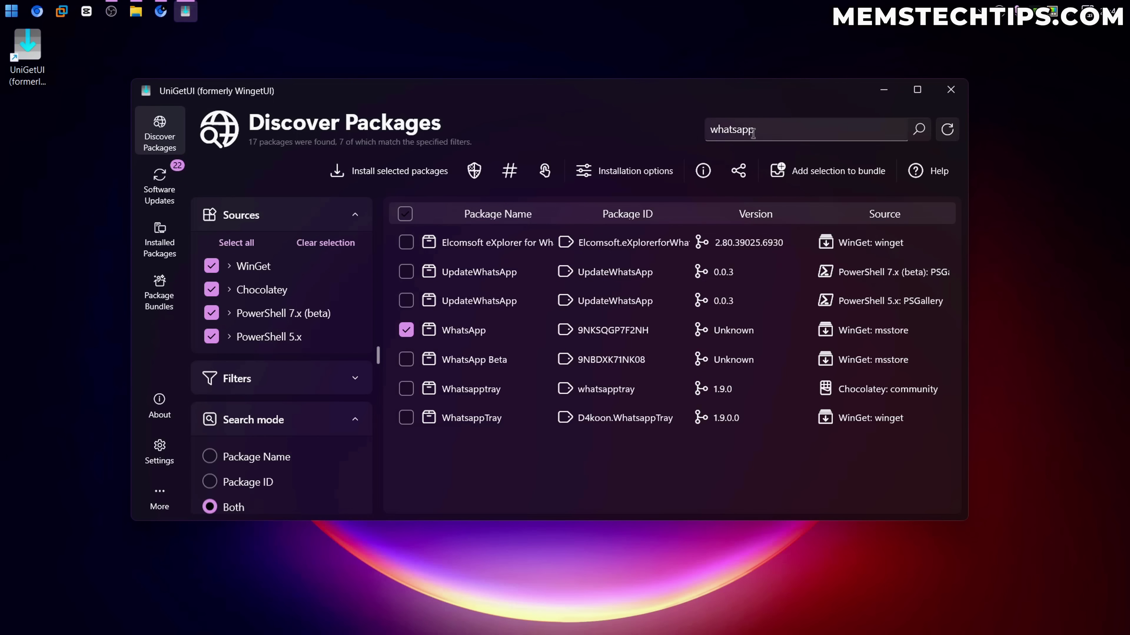
Step: Clear the "whatsapp" term from the package search
{"action": "left_click", "coordinate": [767, 129]}
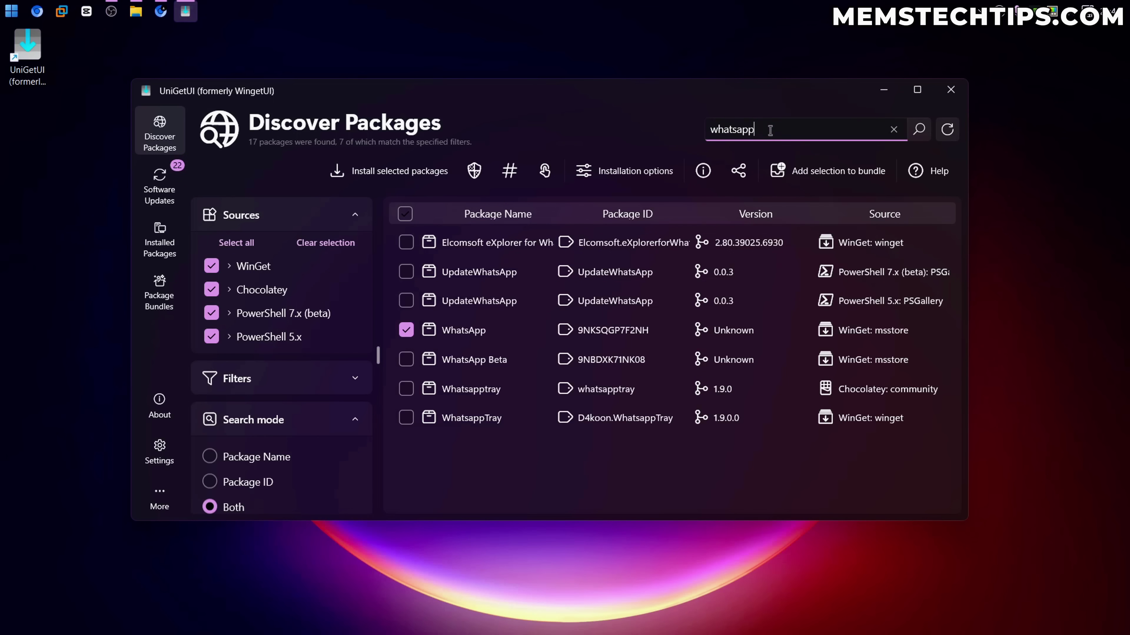
{"action": "key", "text": "ctrl+a"}
{"action": "left_click", "coordinate": [890, 130]}
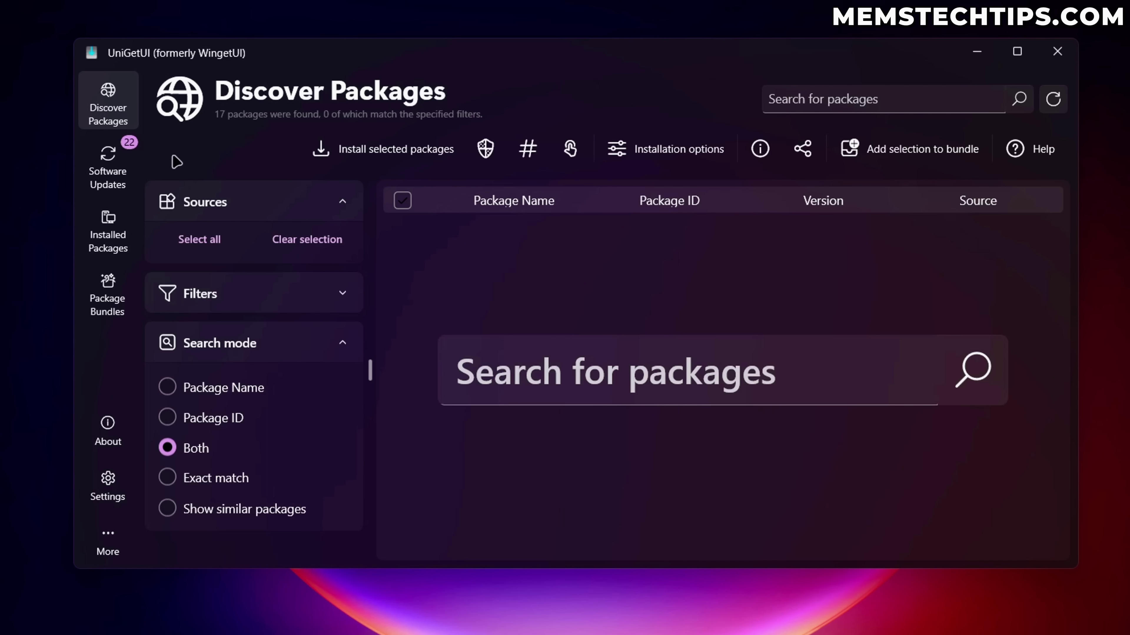
Step: Open the software updates overview and examine the packages with their current and new versions
{"action": "left_click", "coordinate": [114, 163]}
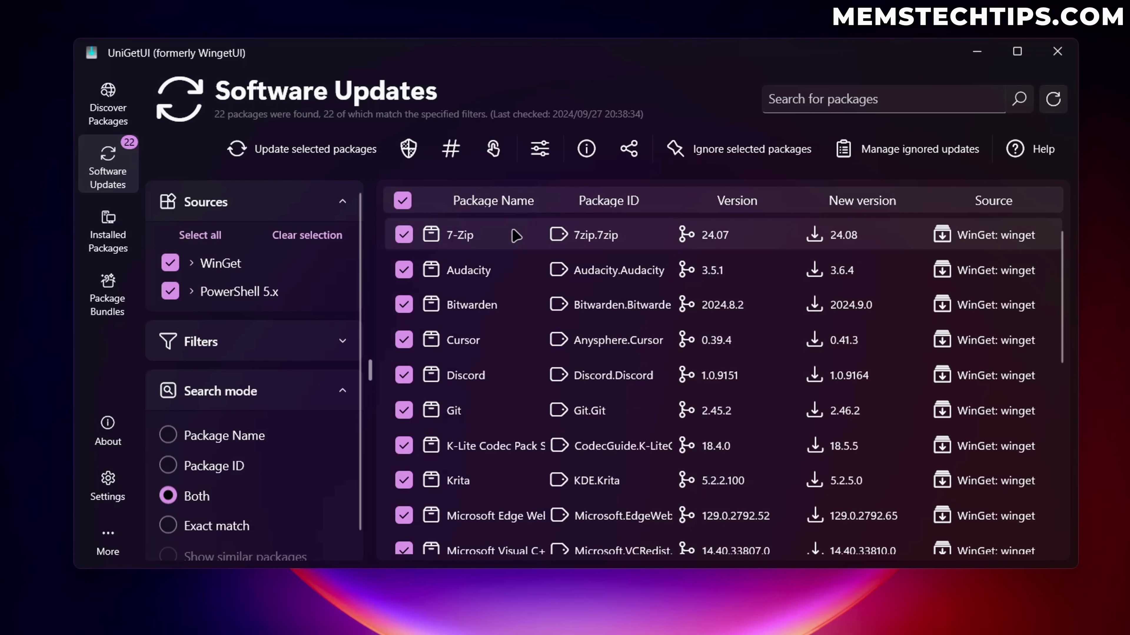
{"action": "scroll", "coordinate": [520, 237], "scroll_direction": "down", "scroll_amount": 10}
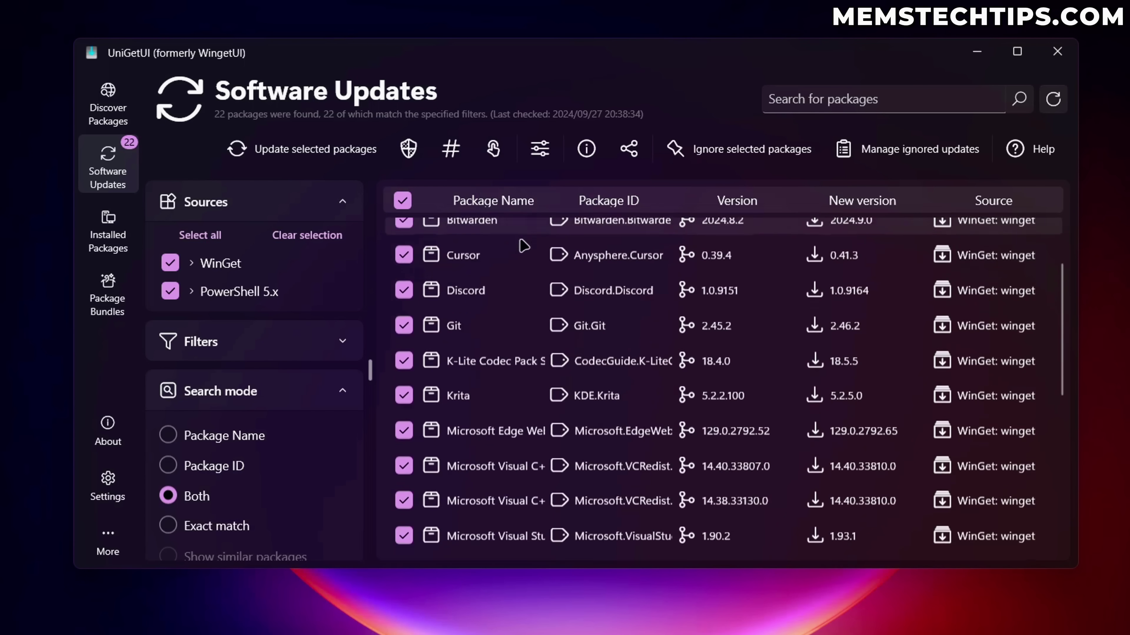
{"action": "scroll", "coordinate": [528, 267], "scroll_direction": "down", "scroll_amount": 1}
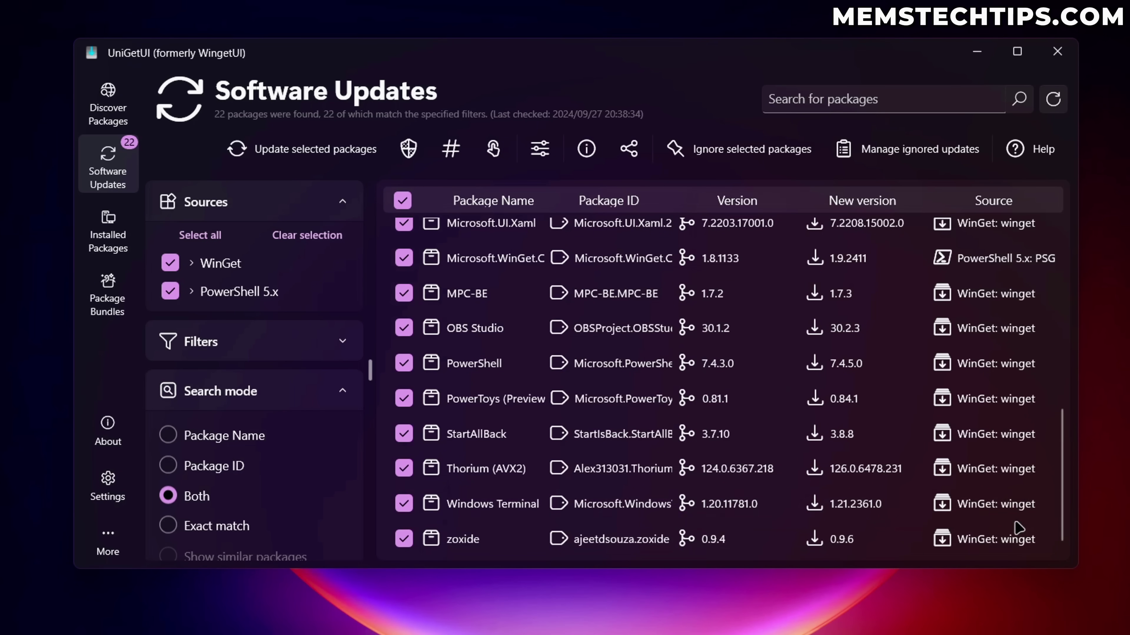
{"action": "scroll", "coordinate": [1016, 499], "scroll_direction": "up", "scroll_amount": 8}
{"action": "scroll", "coordinate": [534, 334], "scroll_direction": "up", "scroll_amount": 1}
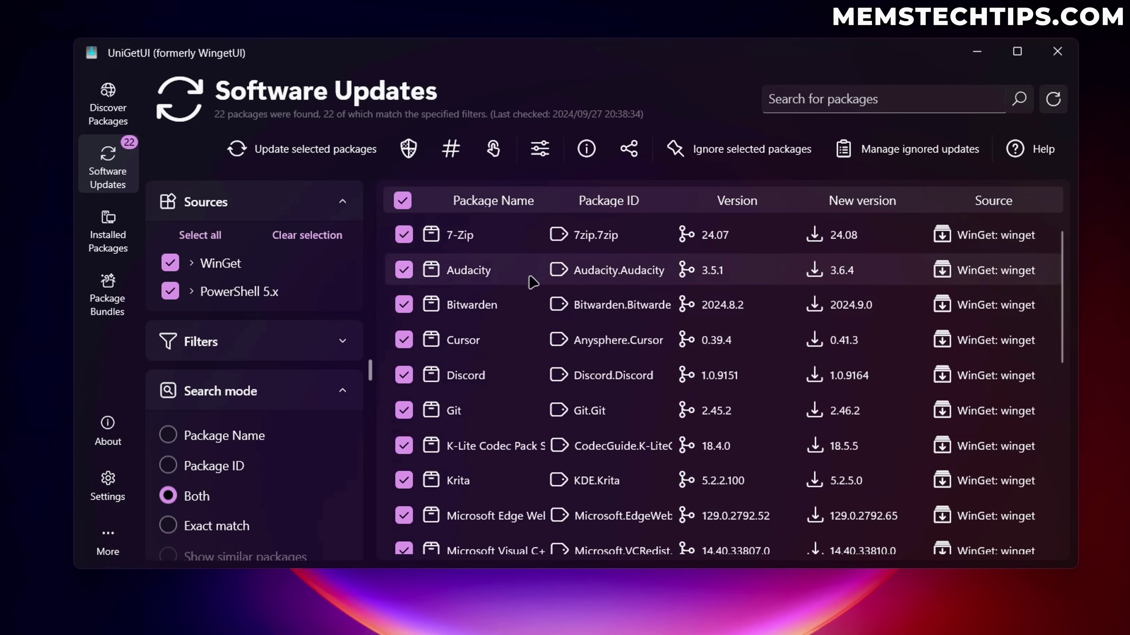
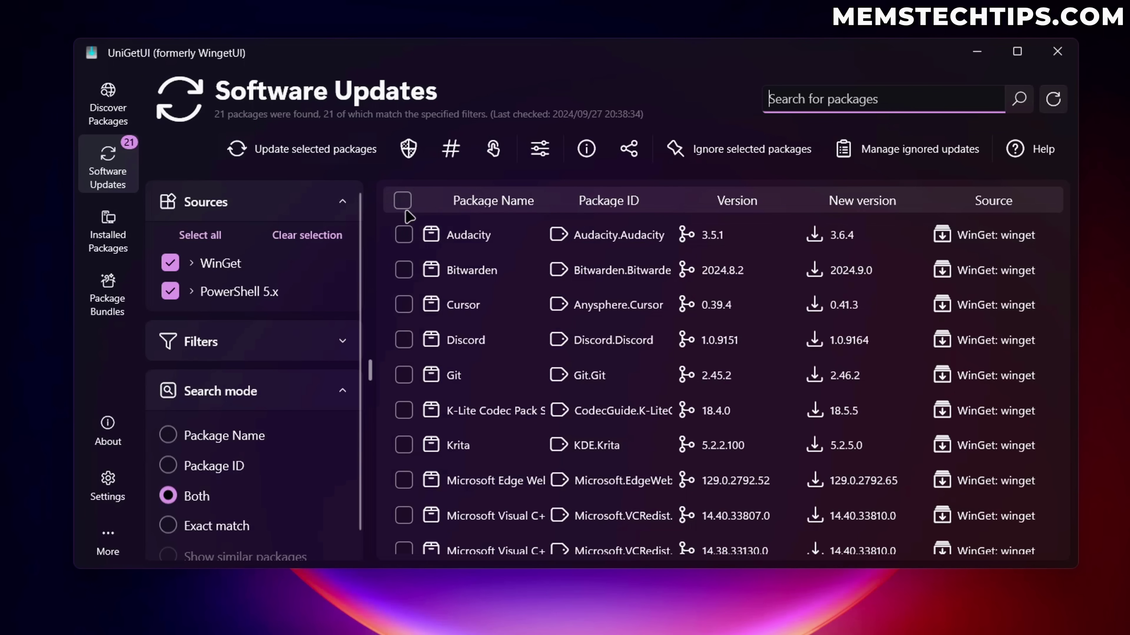
Step: Set the available updates of the Discord package to be ignored
{"action": "left_click", "coordinate": [402, 201]}
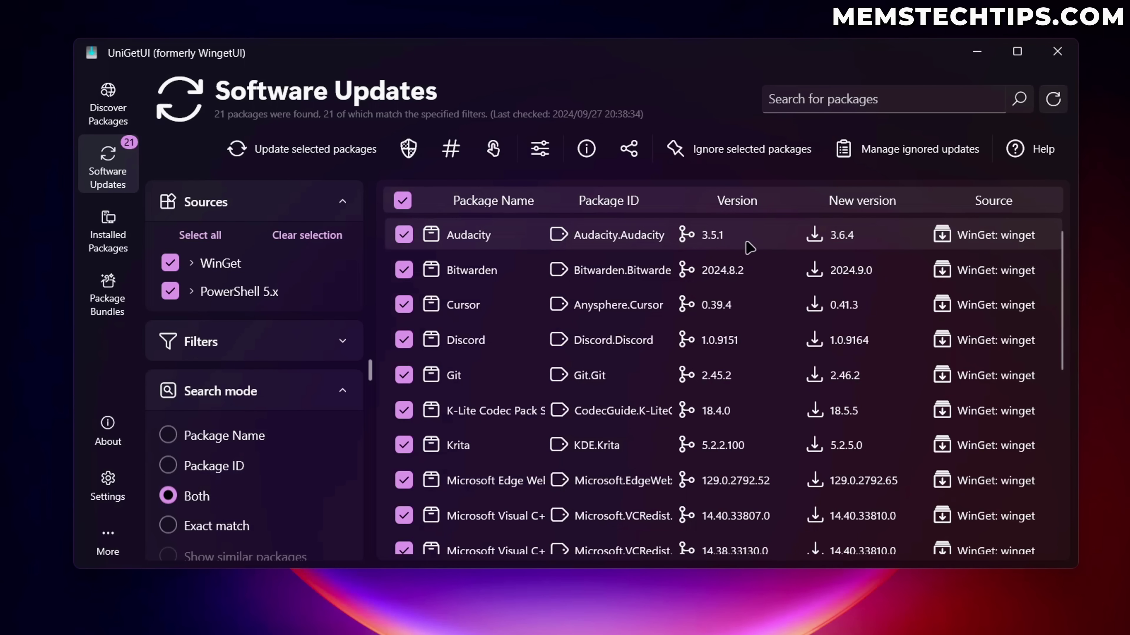
{"action": "left_click", "coordinate": [402, 201]}
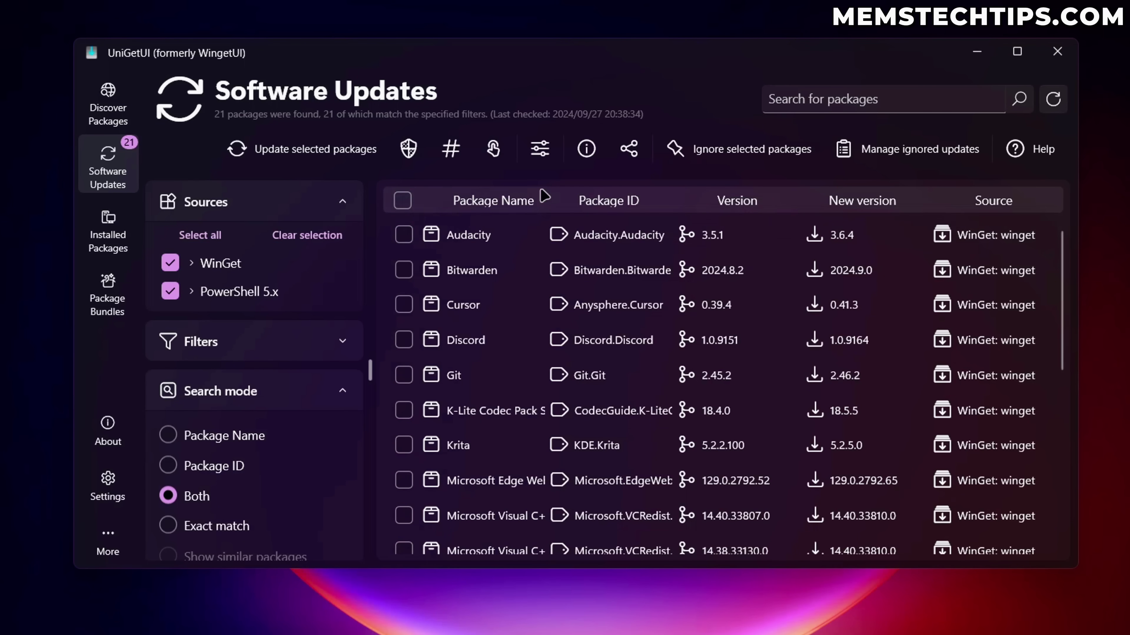
{"action": "left_click", "coordinate": [403, 340]}
{"action": "left_click", "coordinate": [721, 150]}
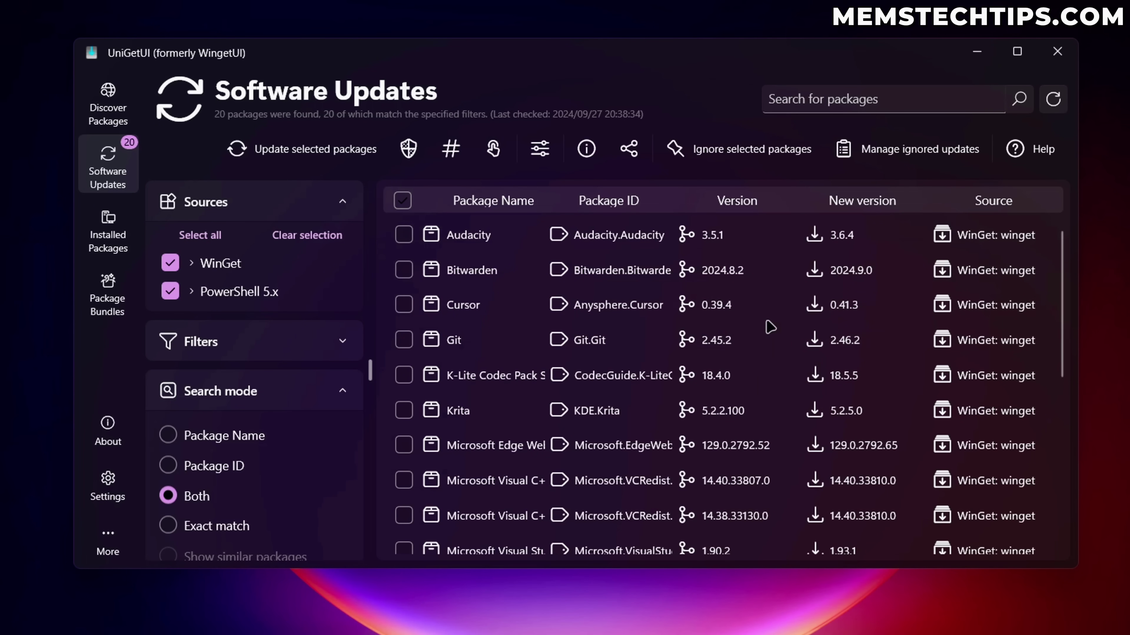
Step: Remove Discord.Discord from the list of ignored updates and close that list
{"action": "left_click", "coordinate": [907, 151]}
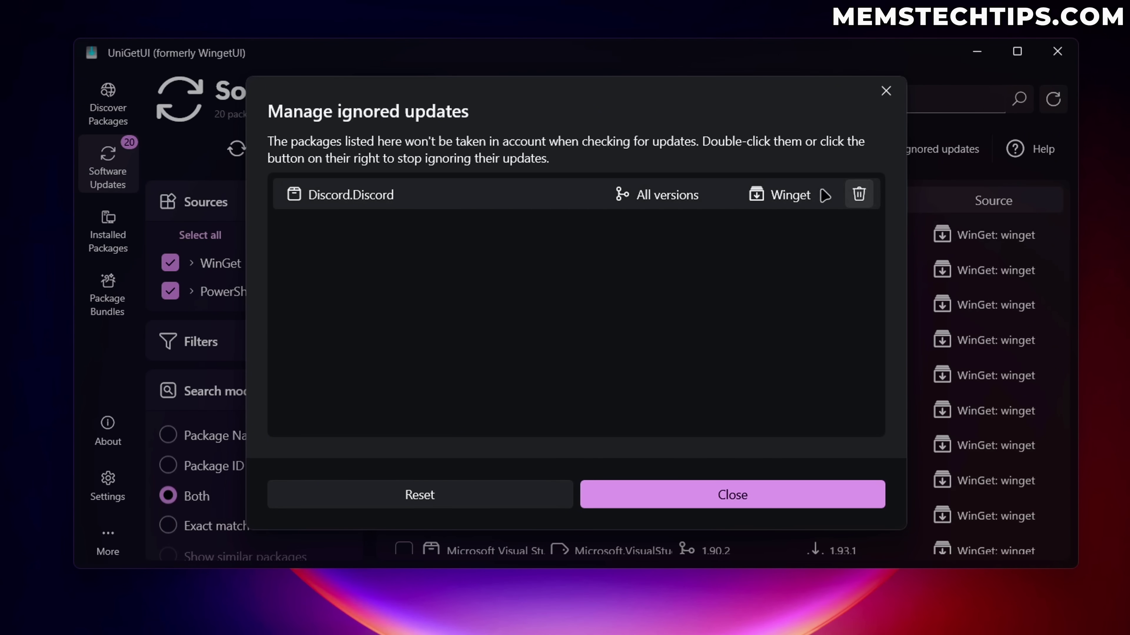
{"action": "left_click", "coordinate": [859, 196]}
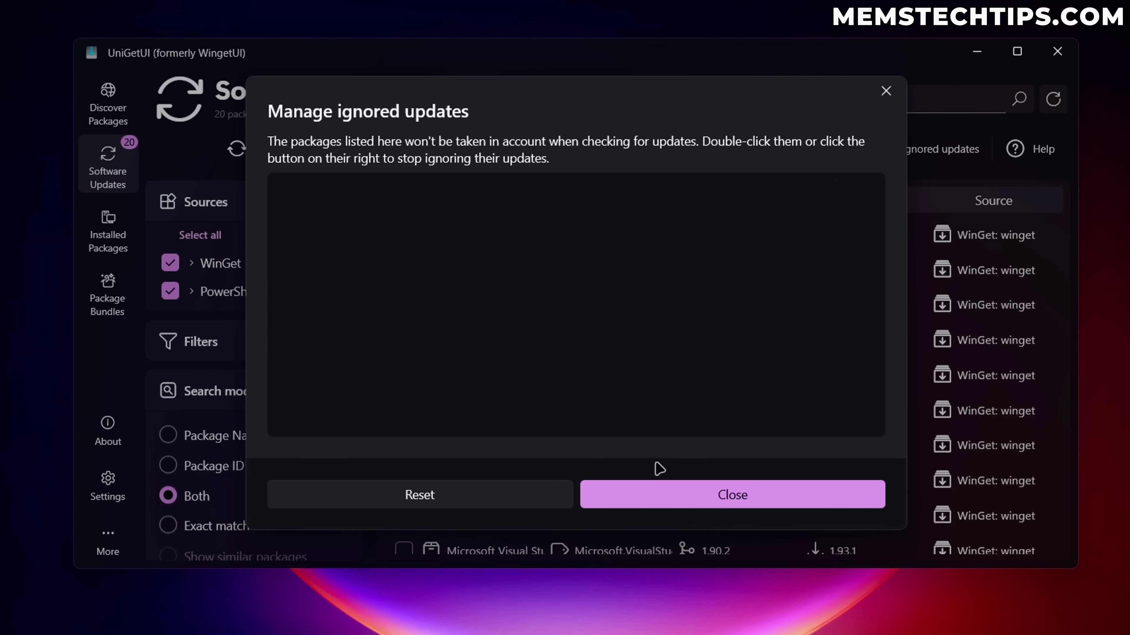
{"action": "left_click", "coordinate": [549, 505]}
Step: Reload the software updates list and clear the selection of the Discord package
{"action": "scroll", "coordinate": [462, 340], "scroll_direction": "down", "scroll_amount": 2}
{"action": "scroll", "coordinate": [463, 352], "scroll_direction": "down", "scroll_amount": 5}
{"action": "scroll", "coordinate": [463, 352], "scroll_direction": "up", "scroll_amount": 8}
{"action": "left_click", "coordinate": [1053, 99]}
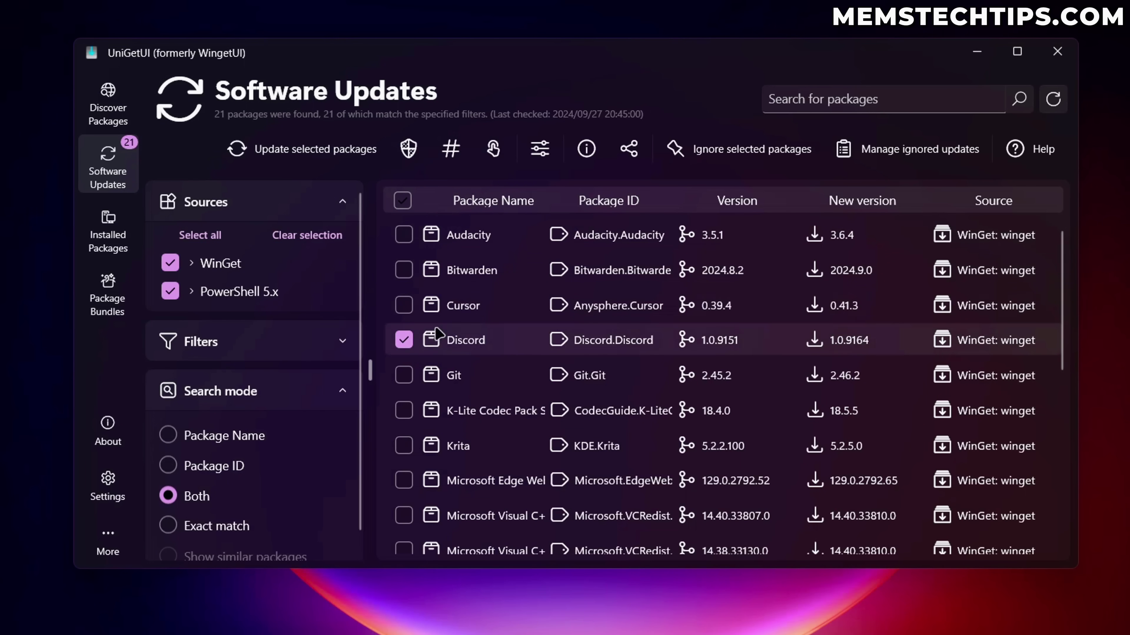
{"action": "left_click", "coordinate": [403, 340]}
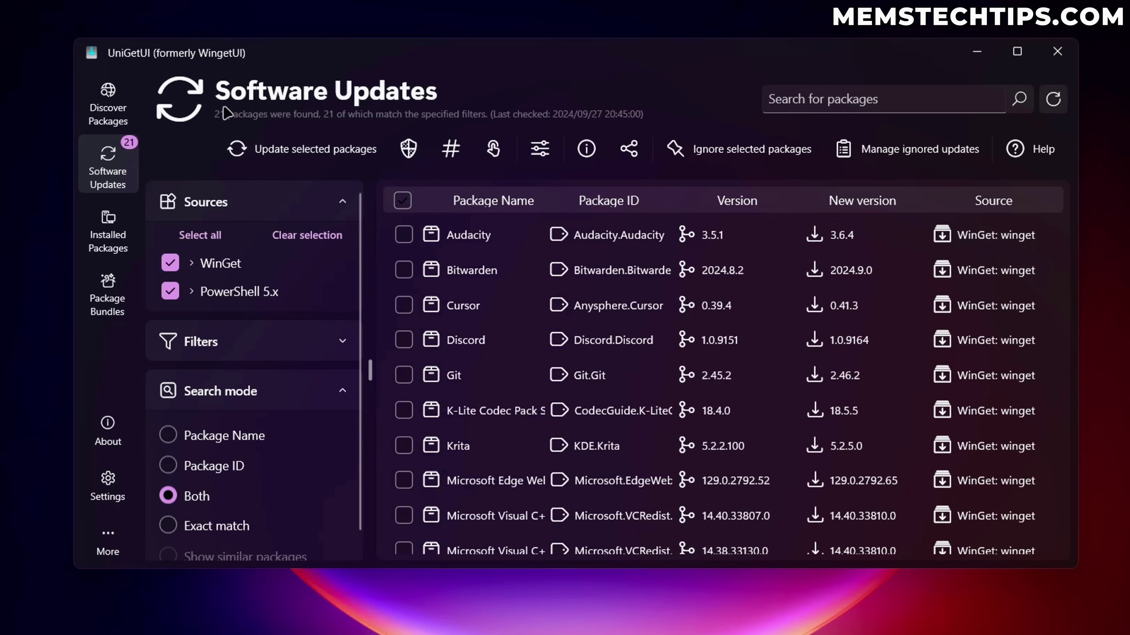
{"action": "scroll", "coordinate": [505, 254], "scroll_direction": "down", "scroll_amount": 10}
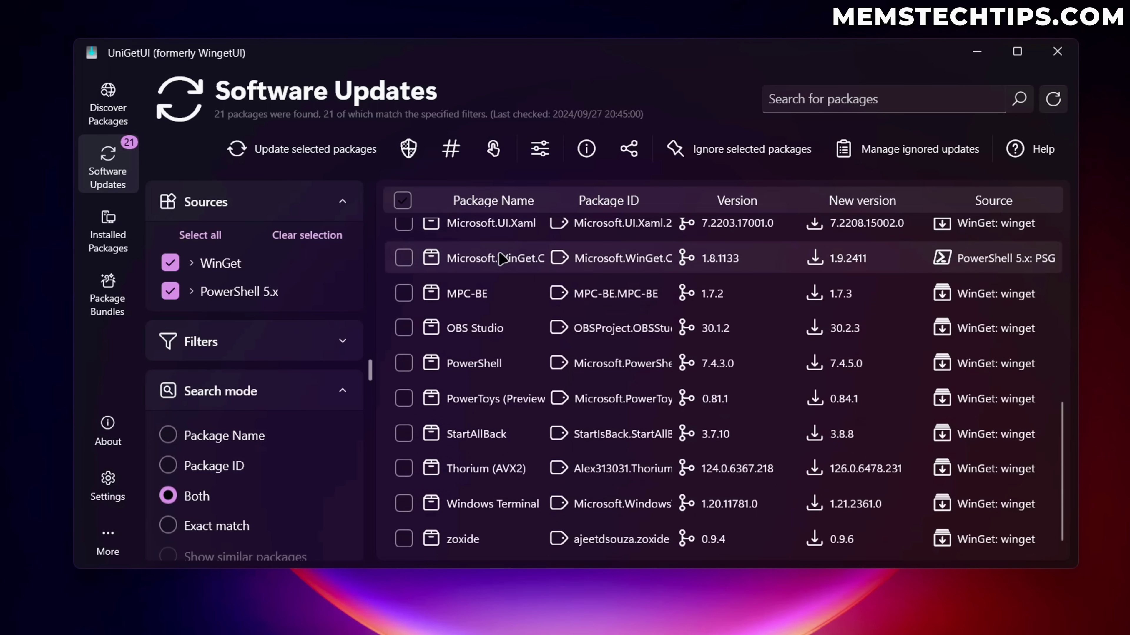
{"action": "scroll", "coordinate": [502, 258], "scroll_direction": "up", "scroll_amount": 5}
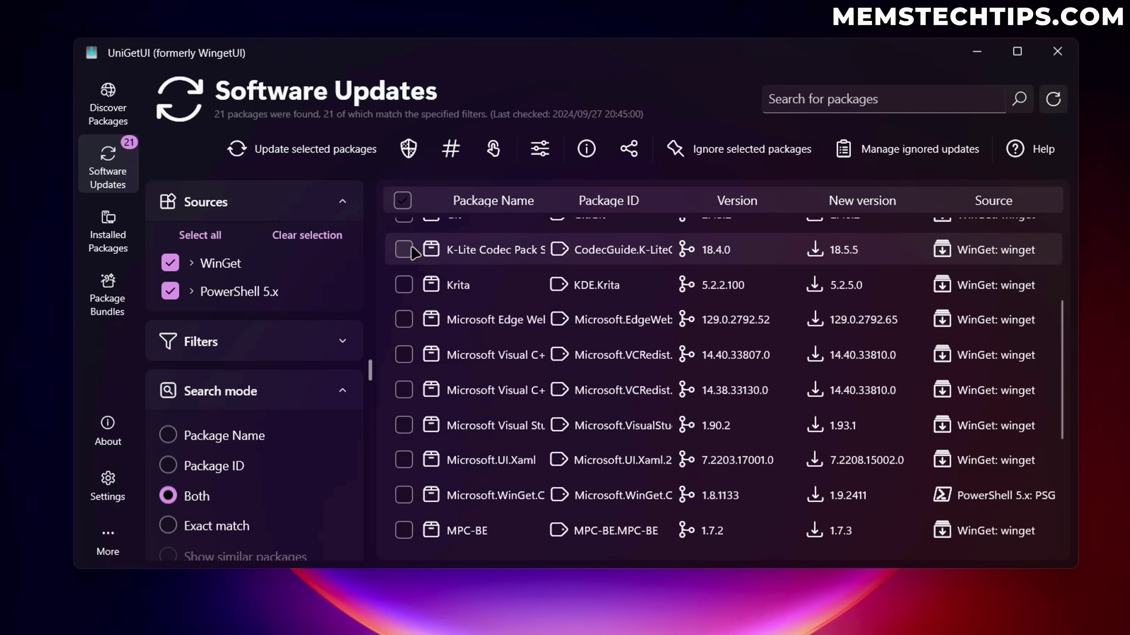
{"action": "scroll", "coordinate": [414, 253], "scroll_direction": "up", "scroll_amount": 4}
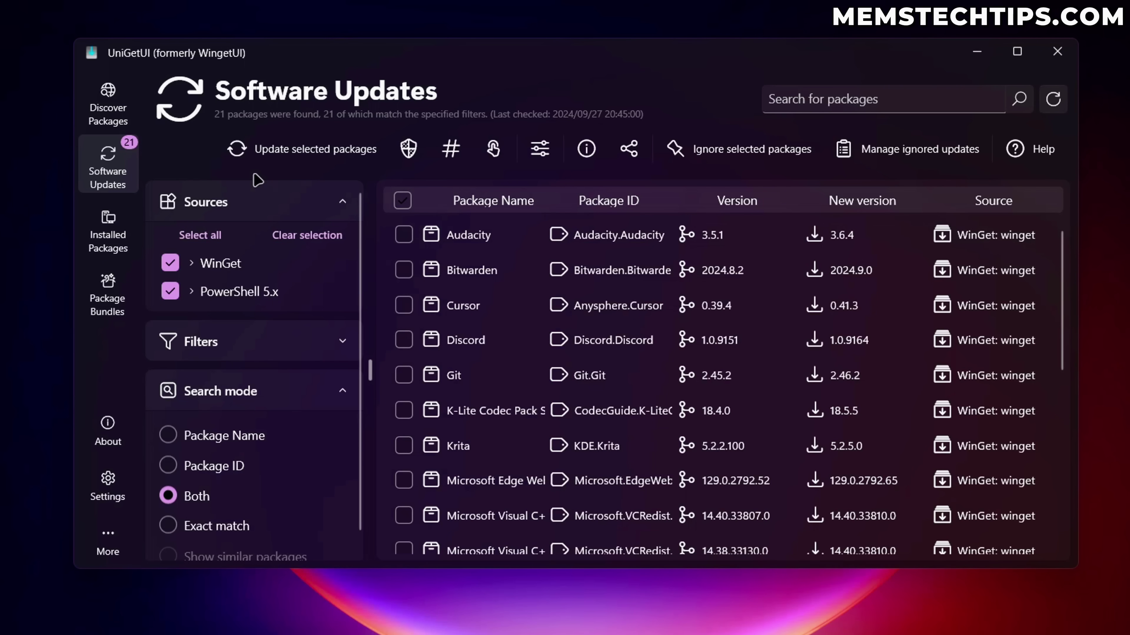
Step: Uninstall the PC Manager and WhatsApp packages together from the installed packages
{"action": "left_click", "coordinate": [125, 222]}
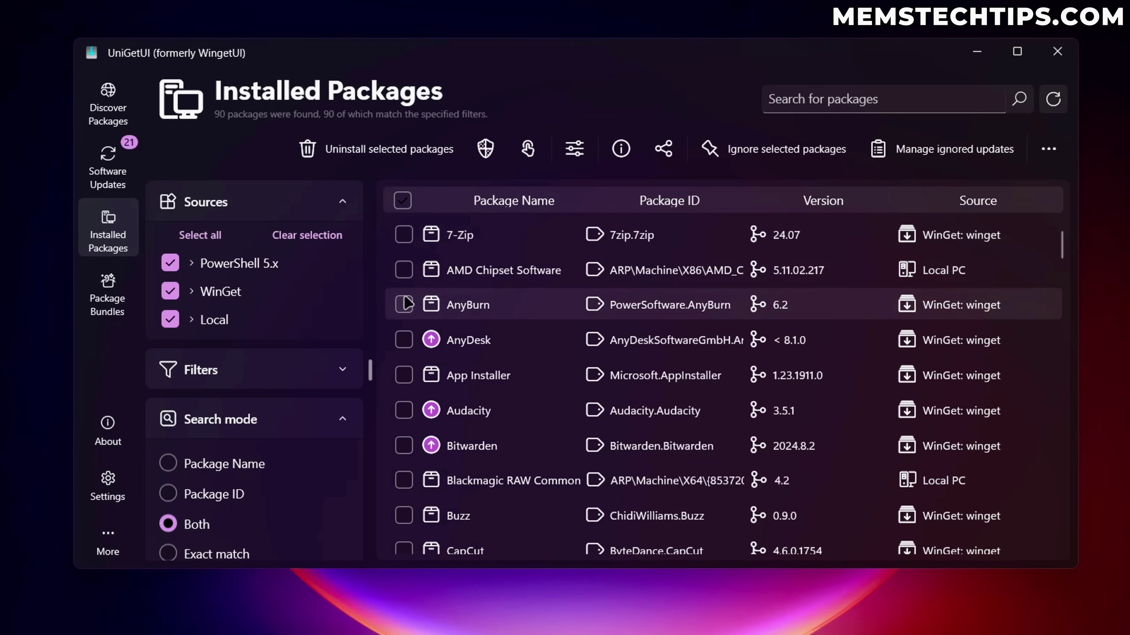
{"action": "scroll", "coordinate": [563, 296], "scroll_direction": "down", "scroll_amount": 2}
{"action": "scroll", "coordinate": [563, 296], "scroll_direction": "down", "scroll_amount": 10}
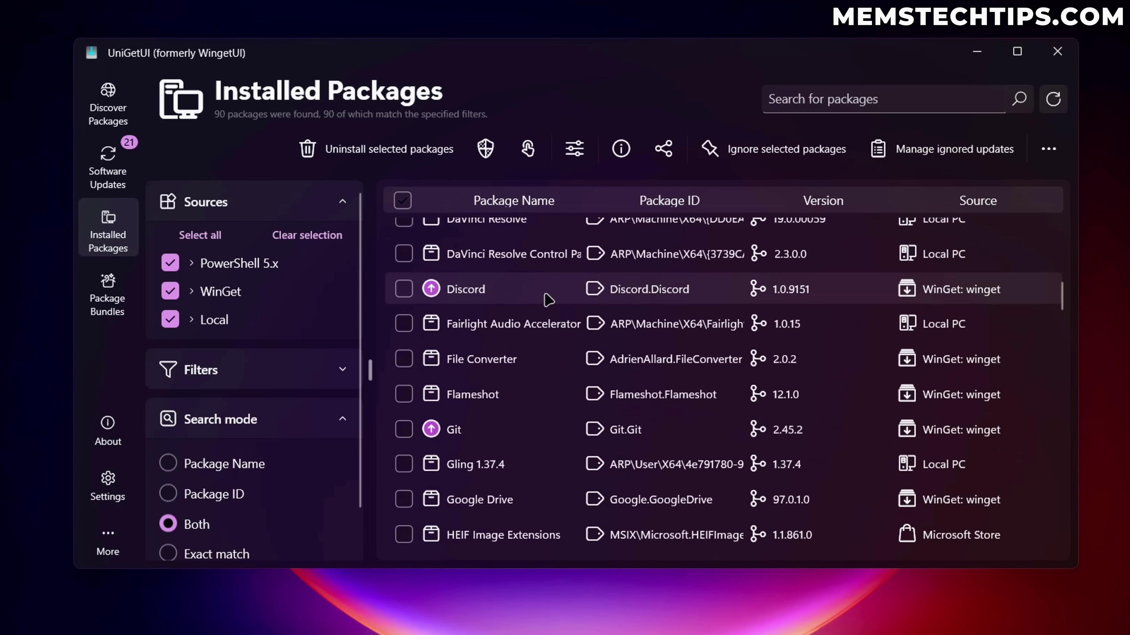
{"action": "scroll", "coordinate": [560, 301], "scroll_direction": "down", "scroll_amount": 15}
{"action": "left_click", "coordinate": [404, 323]}
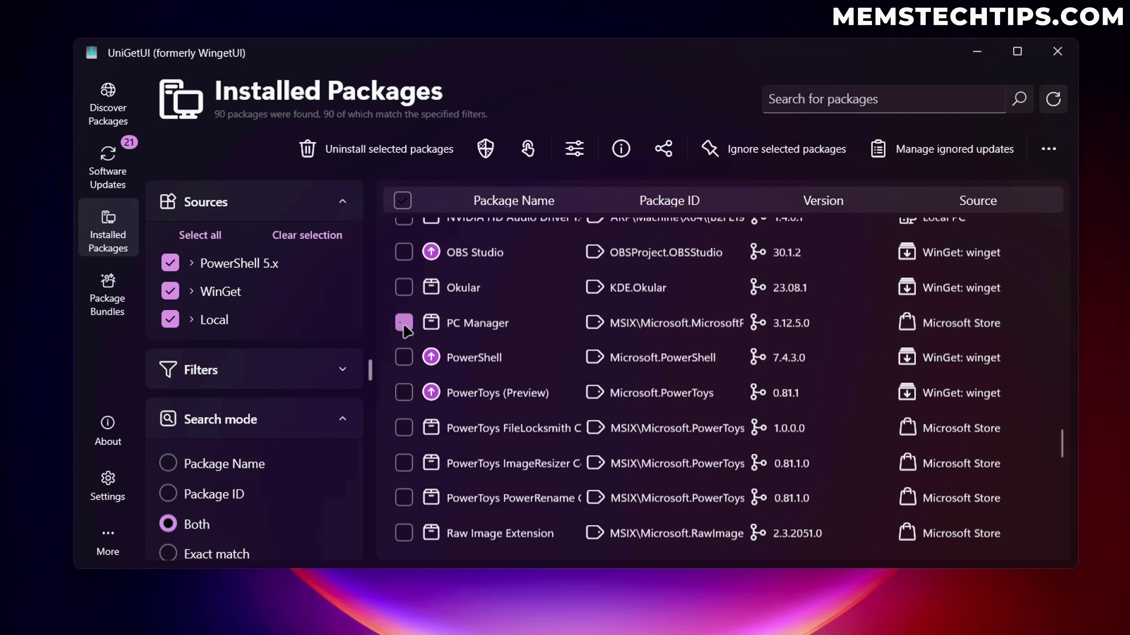
{"action": "left_click_drag", "start_coordinate": [1062, 450], "coordinate": [1062, 507]}
{"action": "left_click", "coordinate": [528, 379]}
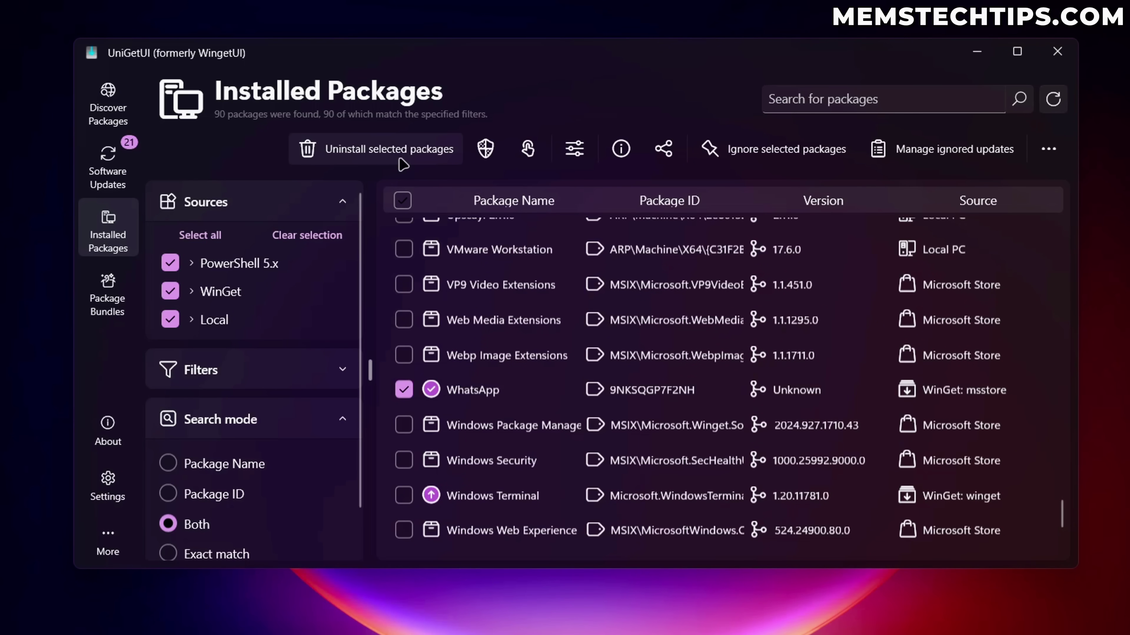
{"action": "left_click", "coordinate": [391, 149]}
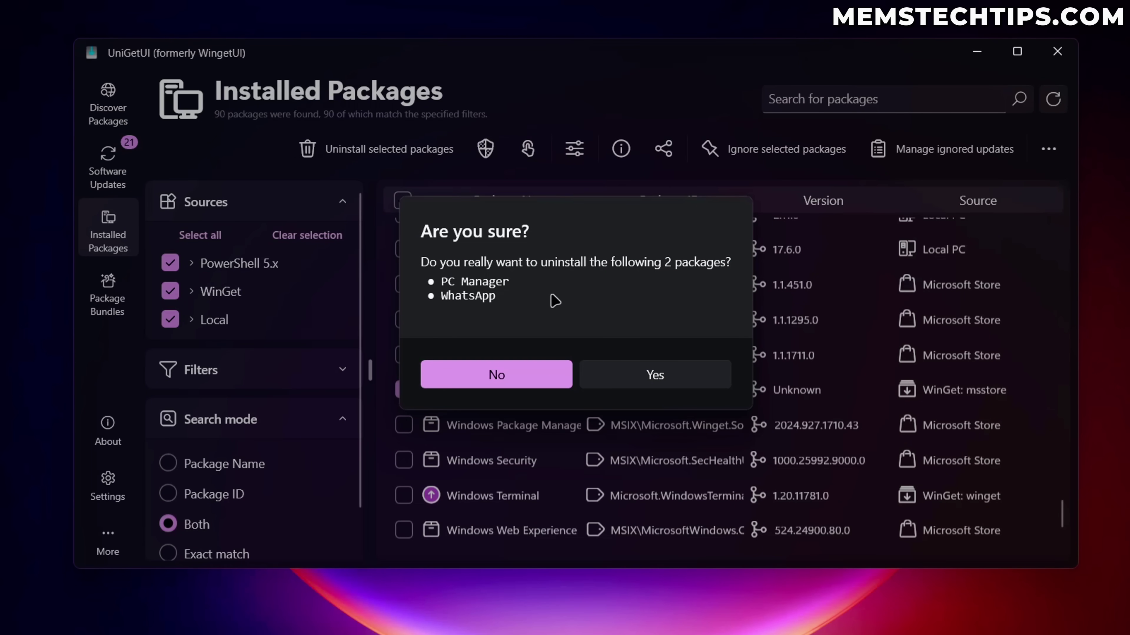
{"action": "left_click", "coordinate": [696, 384]}
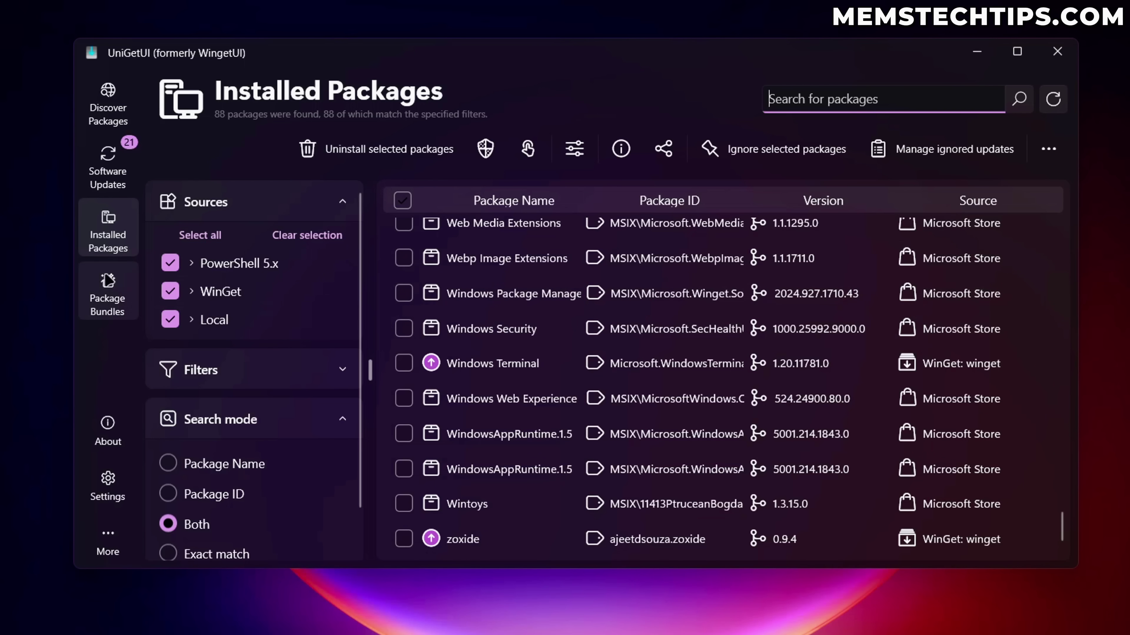
Step: Select all installed packages and add the selection to the package bundle
{"action": "left_click", "coordinate": [107, 292]}
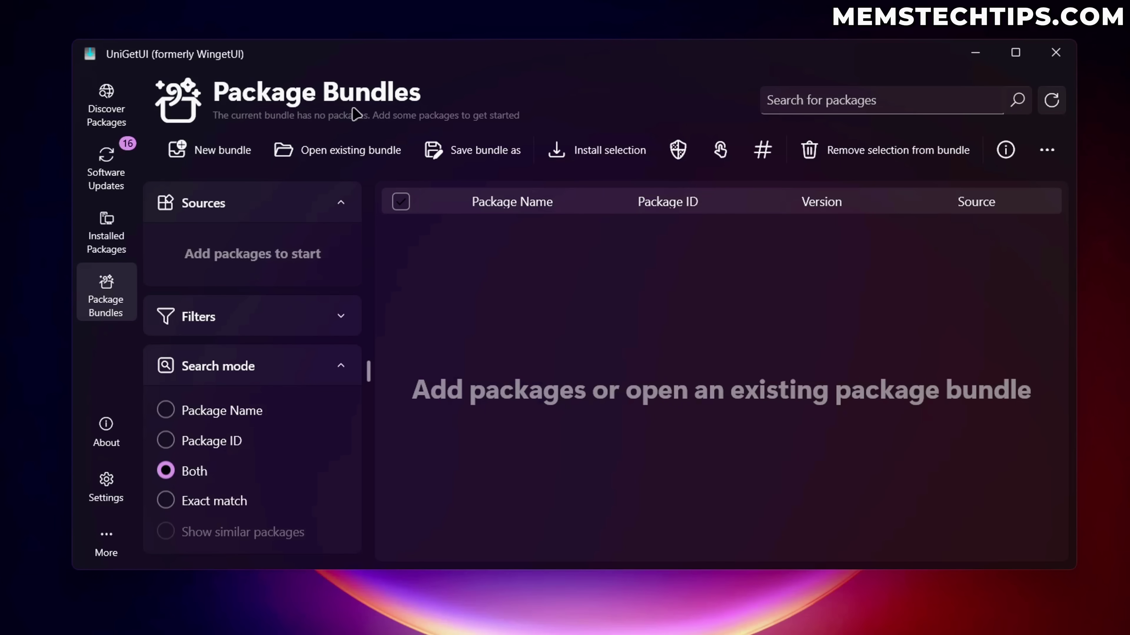
{"action": "left_click", "coordinate": [120, 221]}
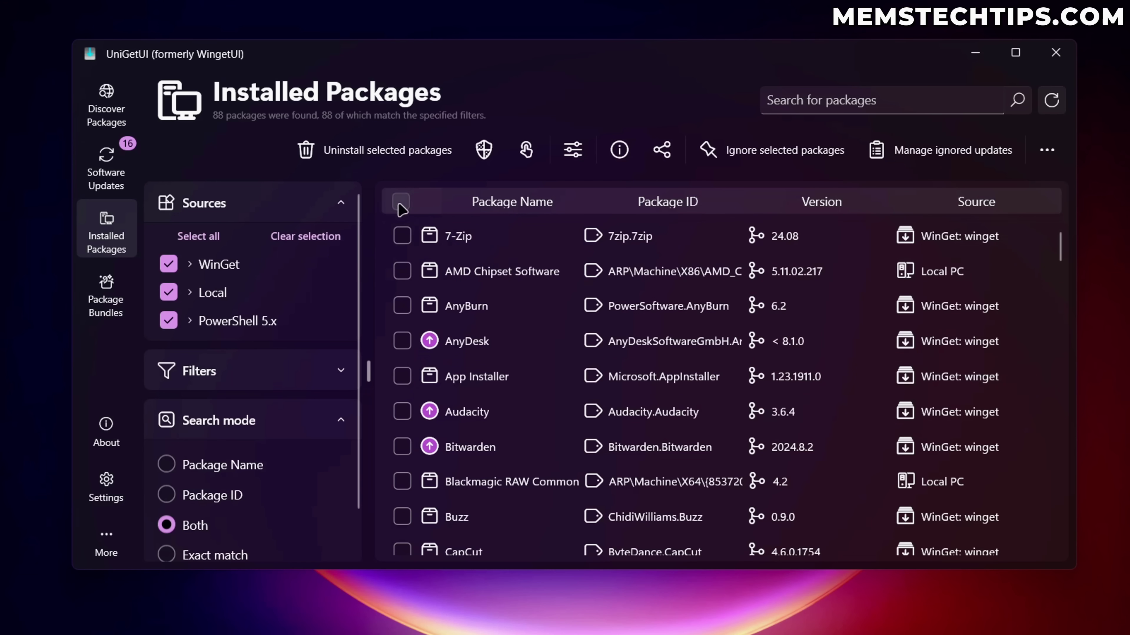
{"action": "left_click", "coordinate": [400, 206]}
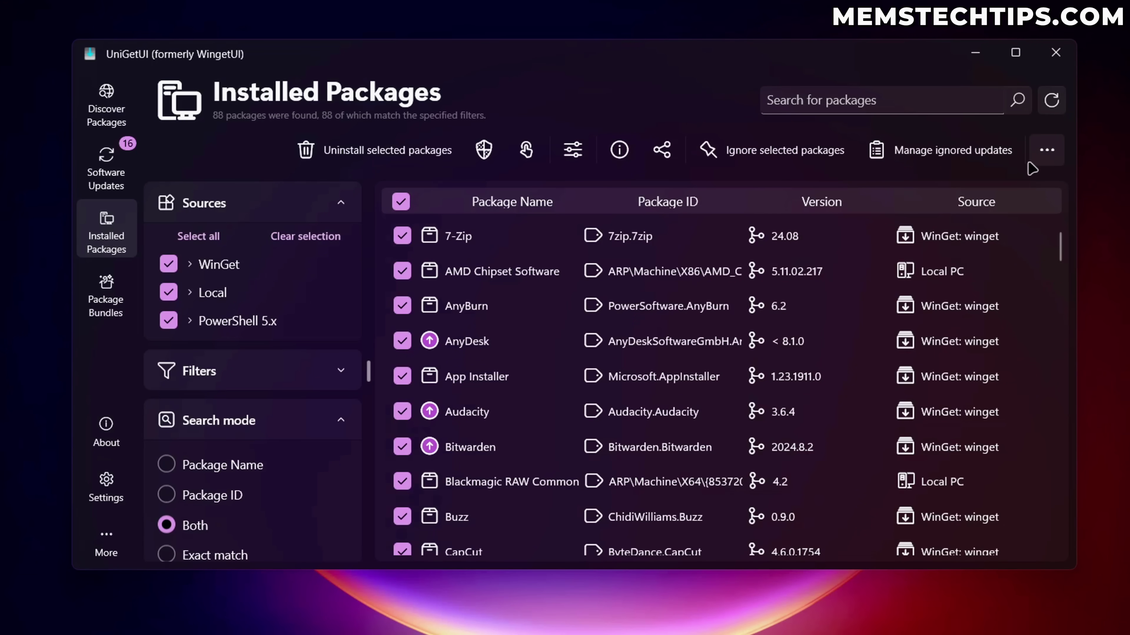
{"action": "left_click", "coordinate": [1047, 151]}
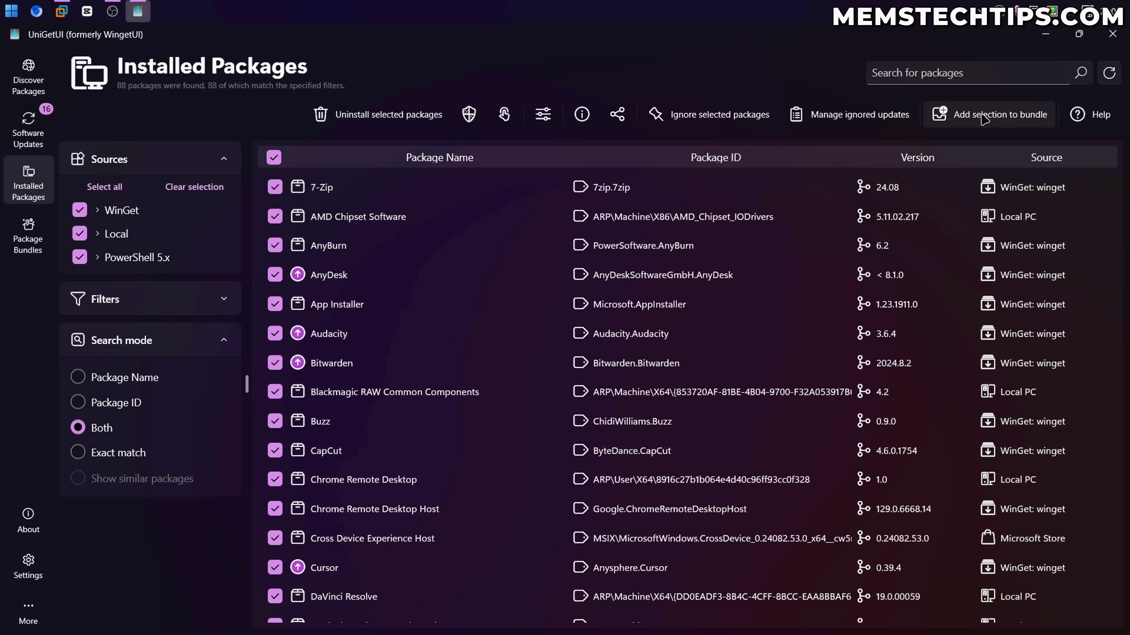
{"action": "left_click", "coordinate": [1079, 34]}
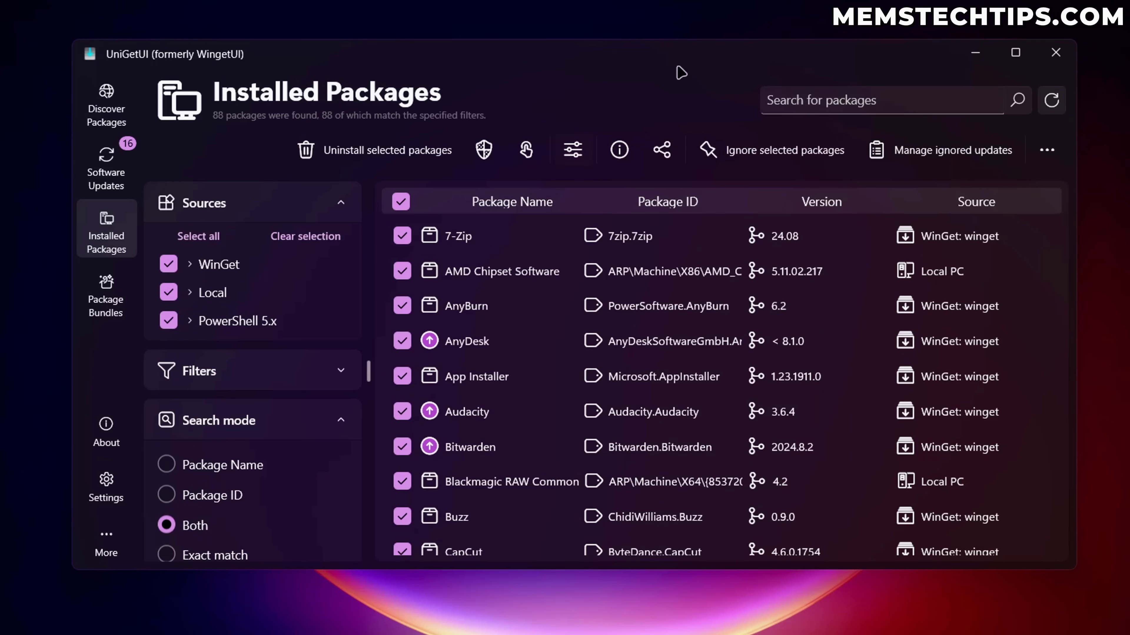
{"action": "left_click", "coordinate": [1046, 150]}
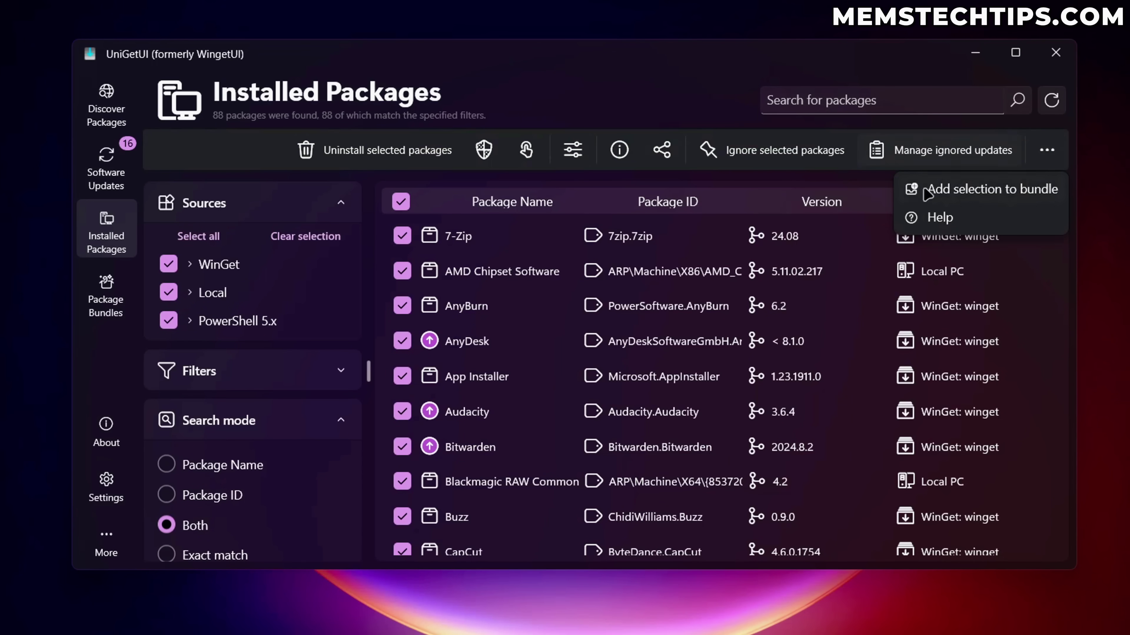
{"action": "left_click", "coordinate": [977, 191]}
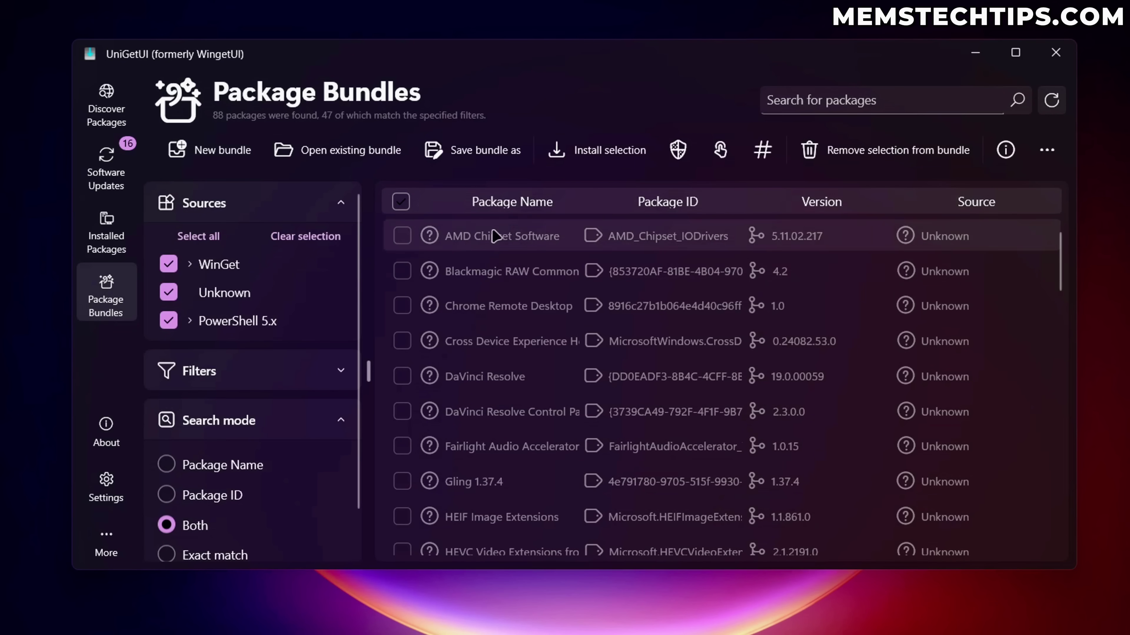
Step: Look through the bundle's package list and check the source given for each package
{"action": "scroll", "coordinate": [560, 305], "scroll_direction": "down", "scroll_amount": 10}
{"action": "scroll", "coordinate": [568, 337], "scroll_direction": "down", "scroll_amount": 10}
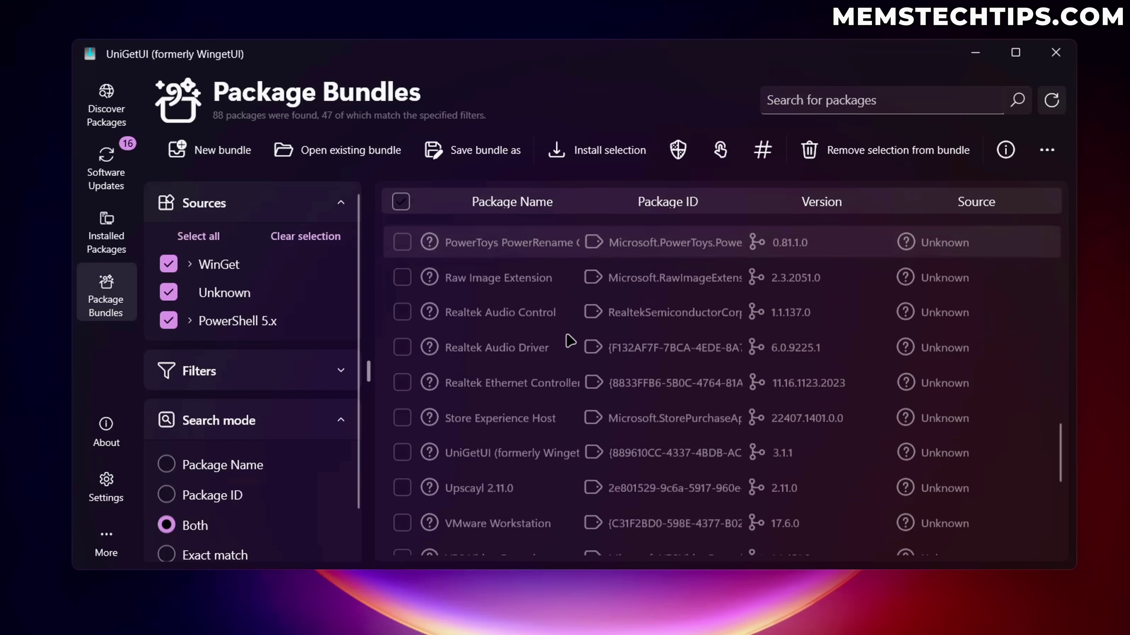
{"action": "scroll", "coordinate": [518, 329], "scroll_direction": "up", "scroll_amount": 8}
{"action": "scroll", "coordinate": [518, 328], "scroll_direction": "up", "scroll_amount": 10}
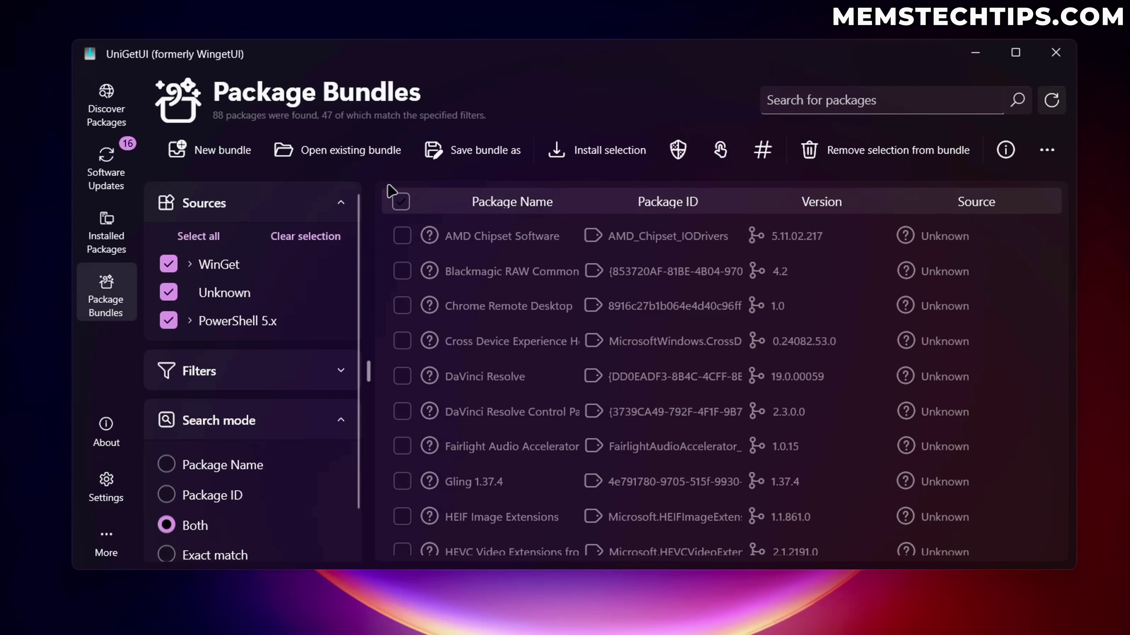
{"action": "left_click", "coordinate": [401, 202]}
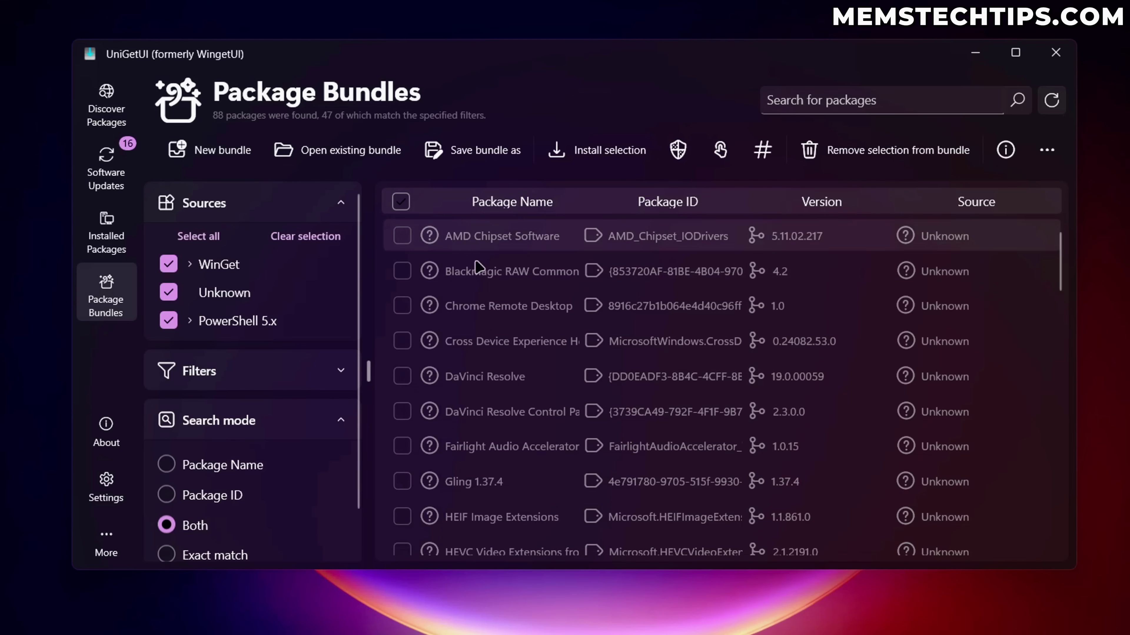
{"action": "left_click_drag", "start_coordinate": [1062, 251], "coordinate": [1039, 504]}
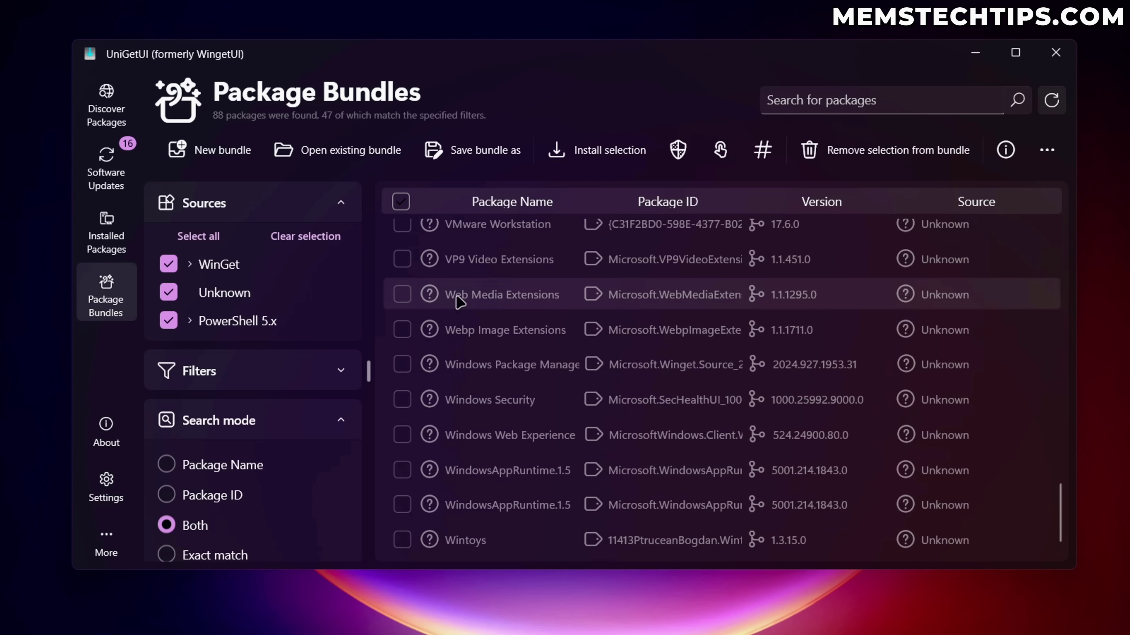
{"action": "scroll", "coordinate": [465, 351], "scroll_direction": "up", "scroll_amount": 1}
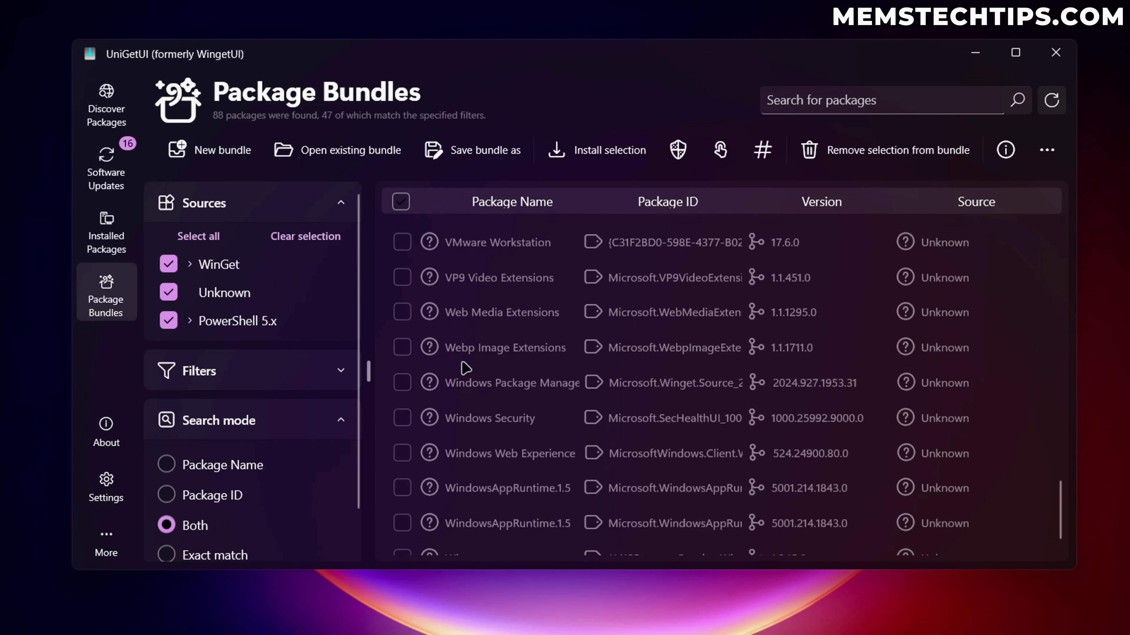
Step: Search the discoverable packages for "whatsapp" and add WhatsApp from the WinGet msstore source to the bundle
{"action": "left_click", "coordinate": [109, 100]}
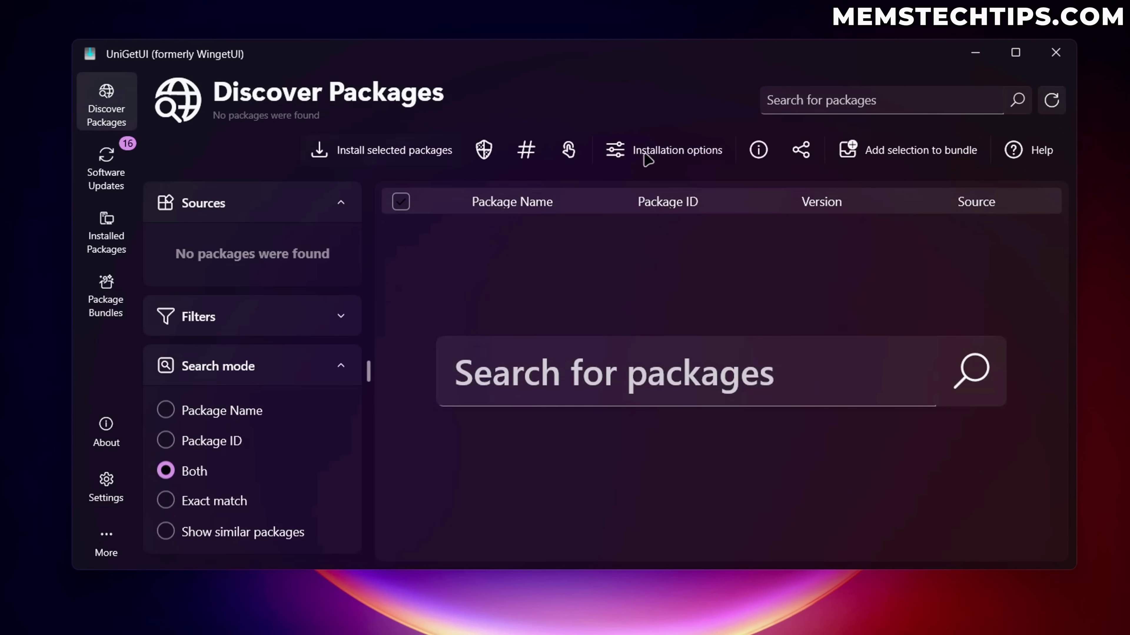
{"action": "left_click", "coordinate": [828, 97]}
{"action": "type", "text": "whatsapp"}
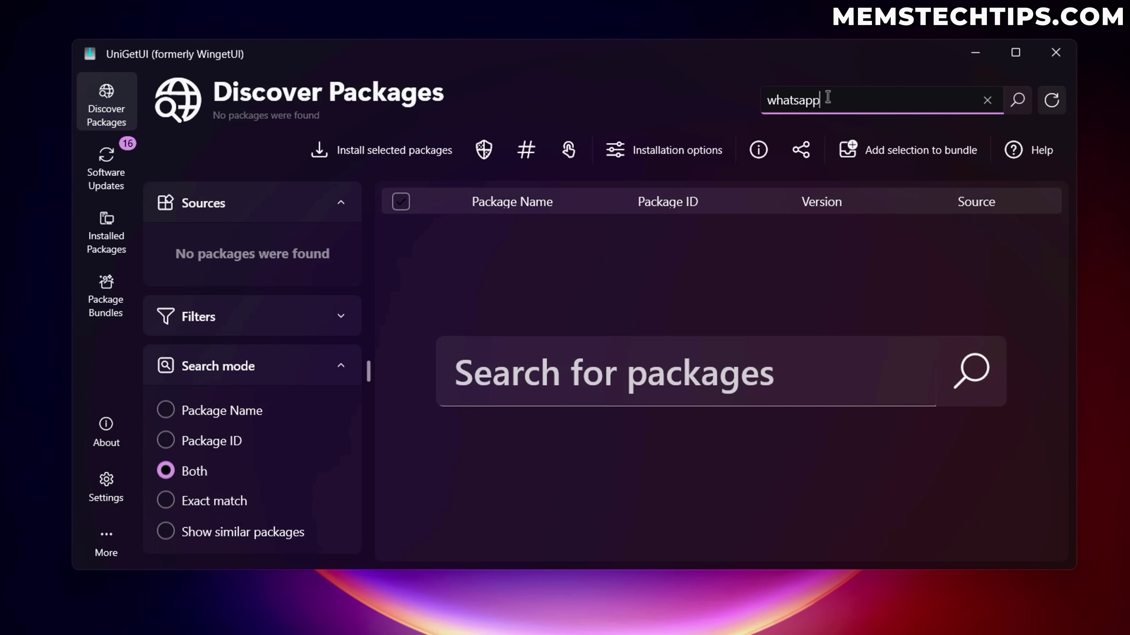
{"action": "key", "text": "Return"}
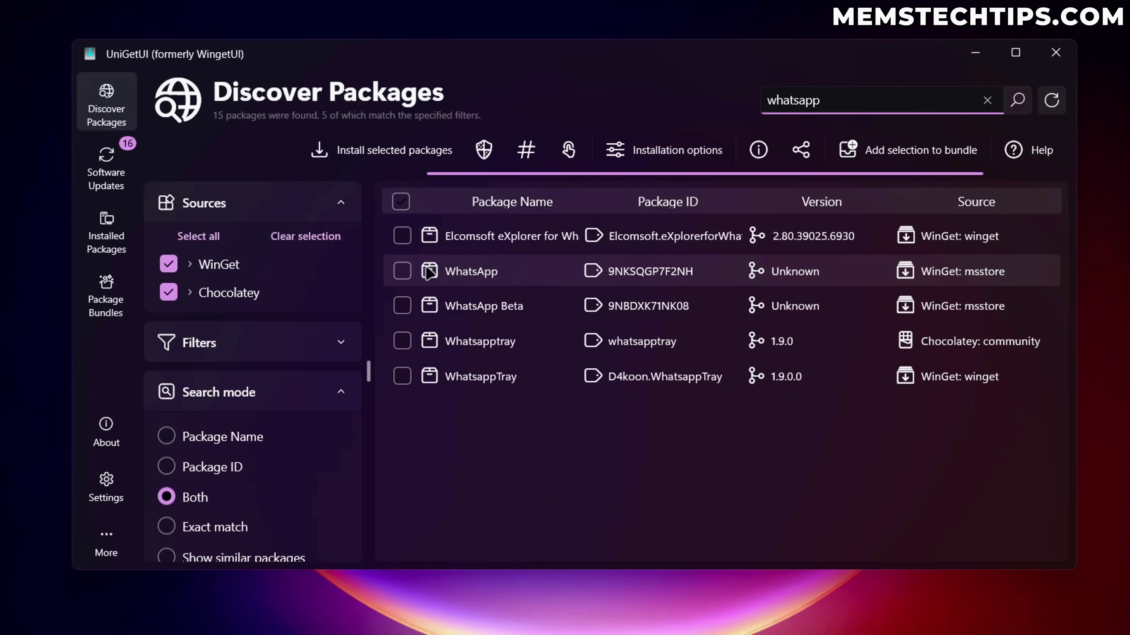
{"action": "left_click", "coordinate": [402, 270]}
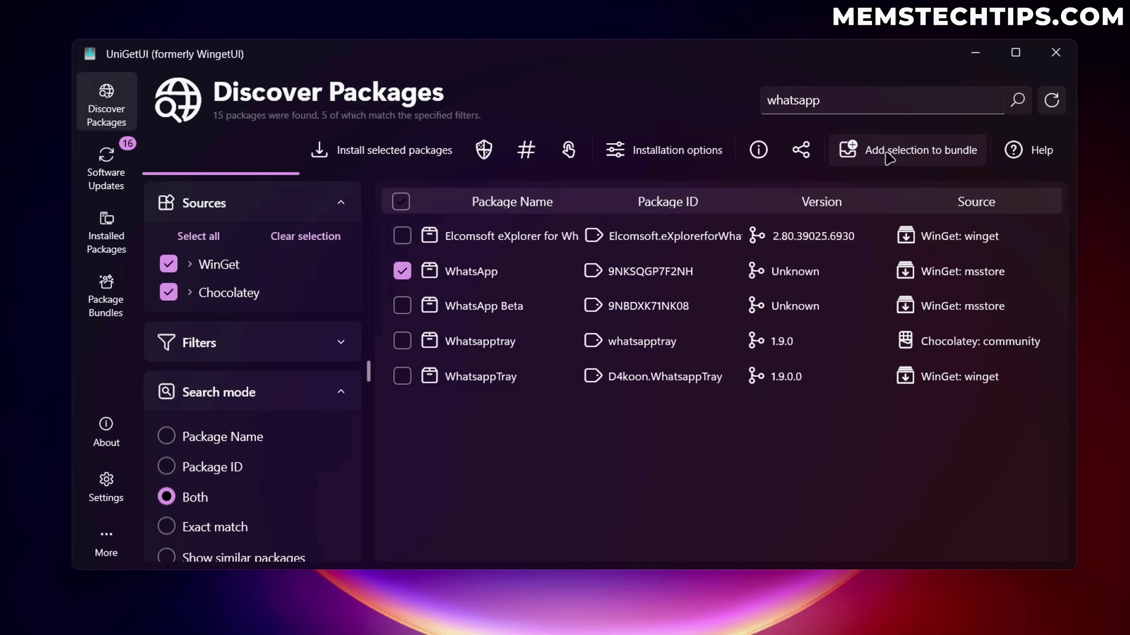
{"action": "left_click", "coordinate": [887, 162]}
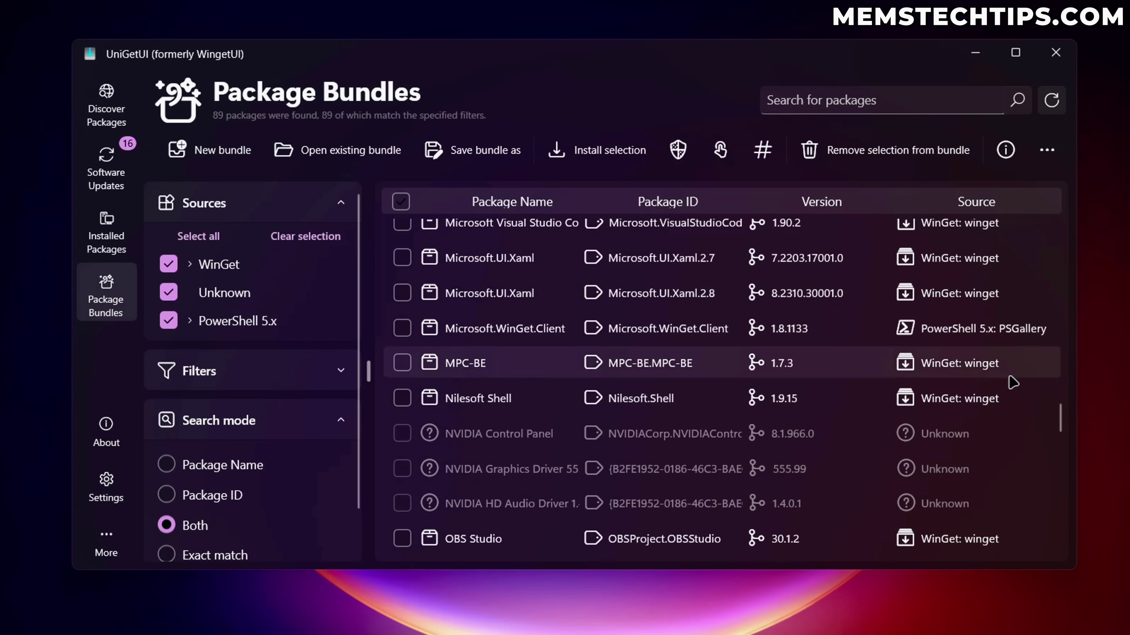
Step: Save the package bundle to the Desktop as appsbundle.json in JSON format
{"action": "scroll", "coordinate": [1062, 427], "scroll_direction": "down", "scroll_amount": 3}
{"action": "left_click_drag", "start_coordinate": [1063, 432], "coordinate": [1061, 527]}
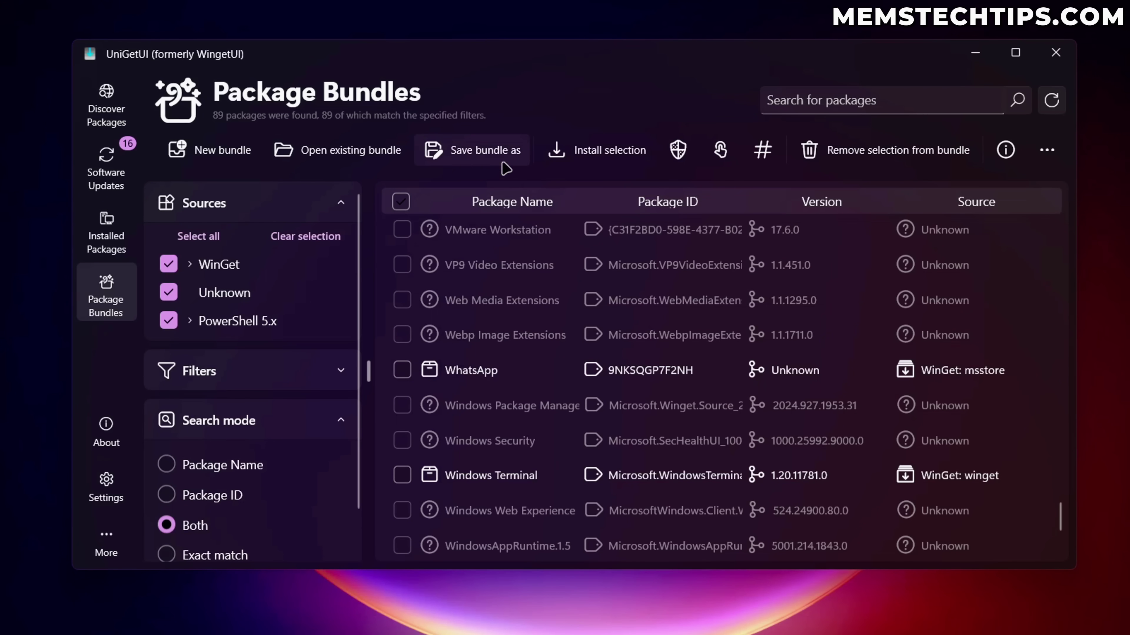
{"action": "left_click", "coordinate": [488, 153]}
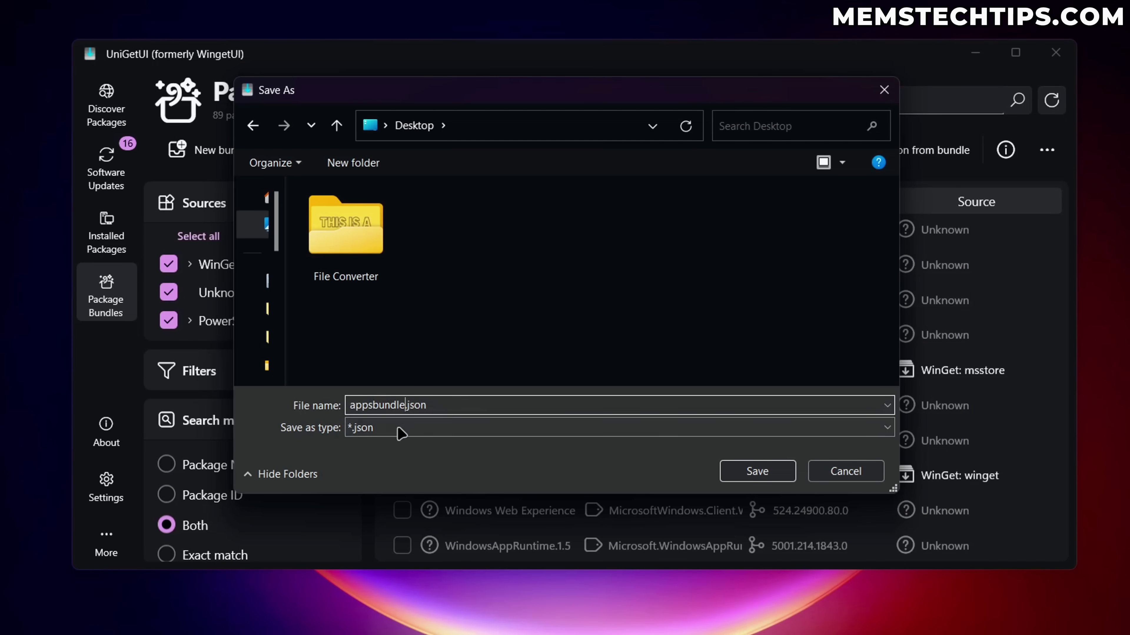
{"action": "left_click", "coordinate": [401, 429]}
{"action": "left_click", "coordinate": [377, 446]}
{"action": "left_click", "coordinate": [772, 475]}
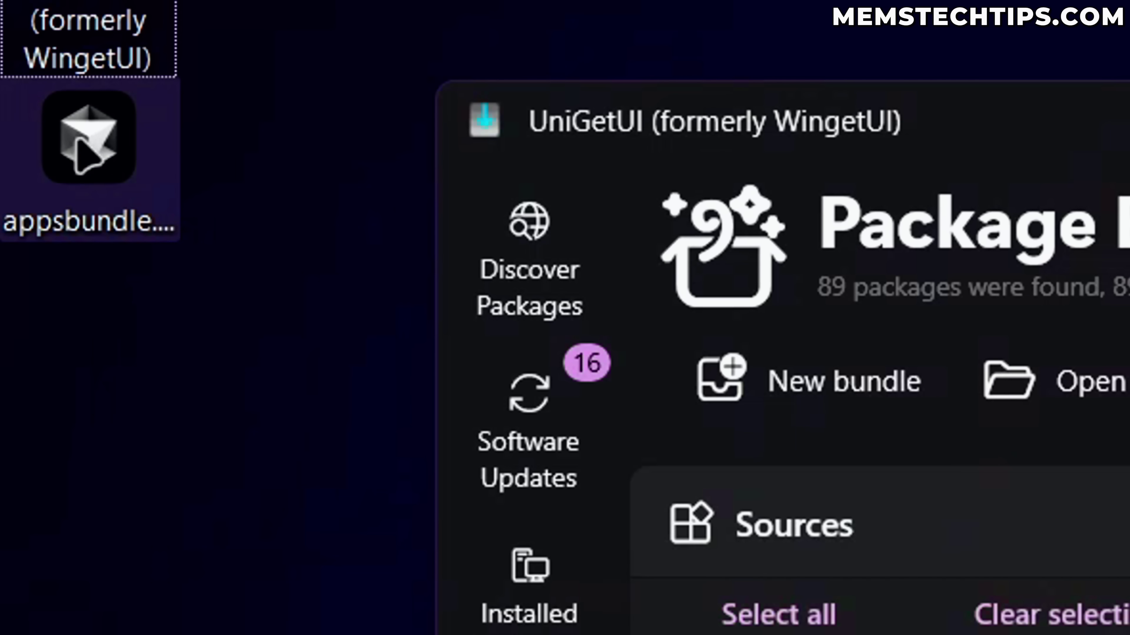
{"action": "mouse_move", "coordinate": [95, 196]}
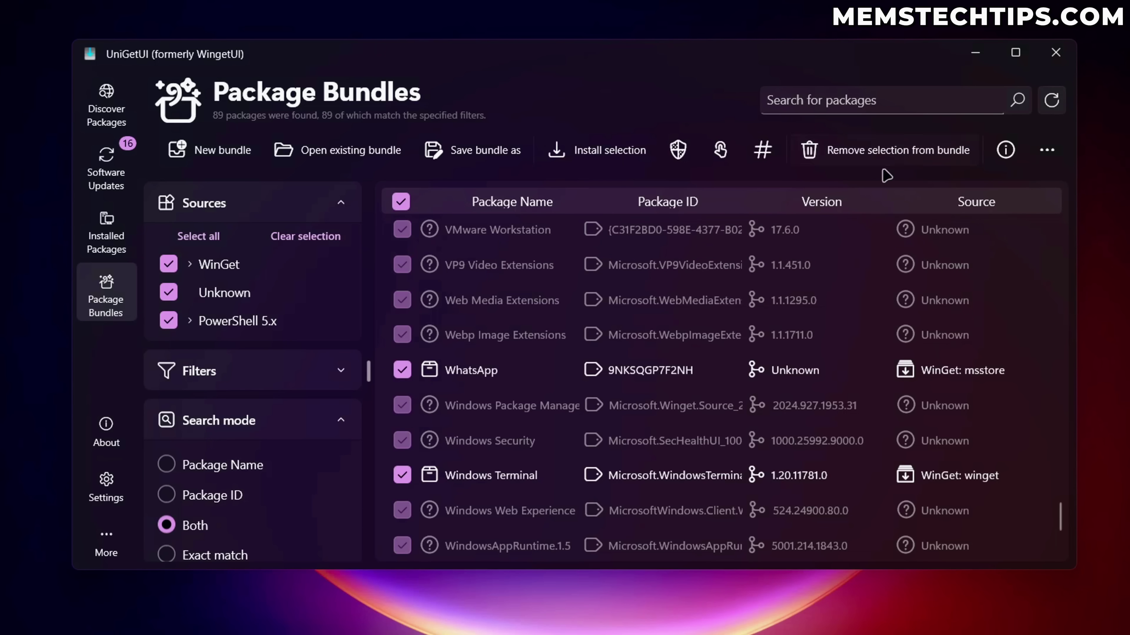
Step: Remove all selected packages from the bundle and open the saved appsbundle.json from the Desktop
{"action": "left_click", "coordinate": [858, 154]}
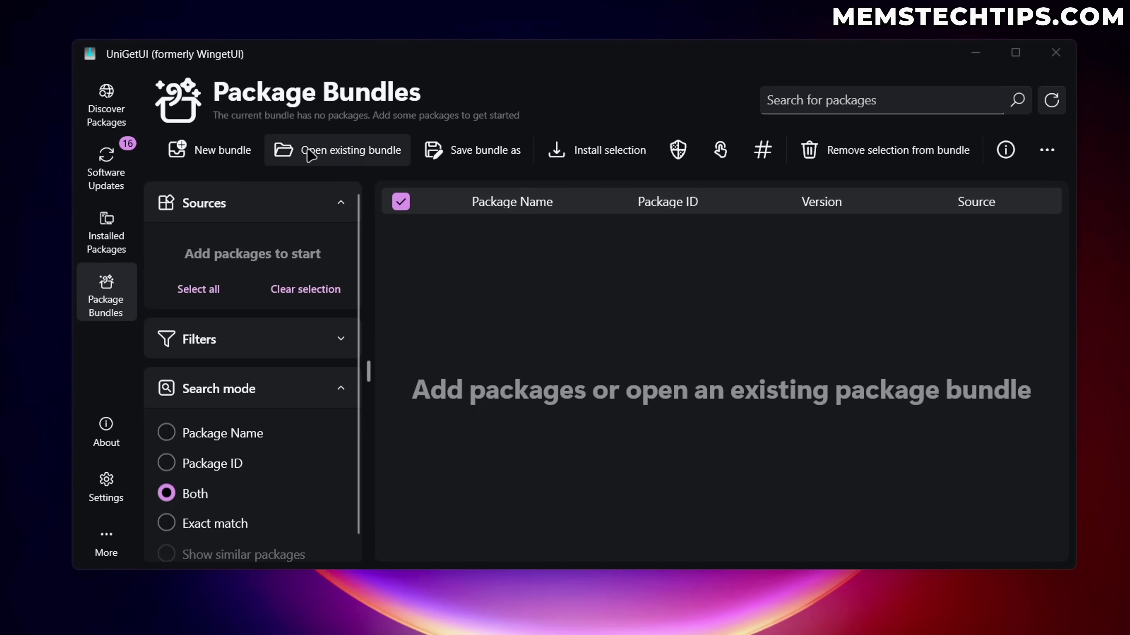
{"action": "left_click", "coordinate": [324, 153]}
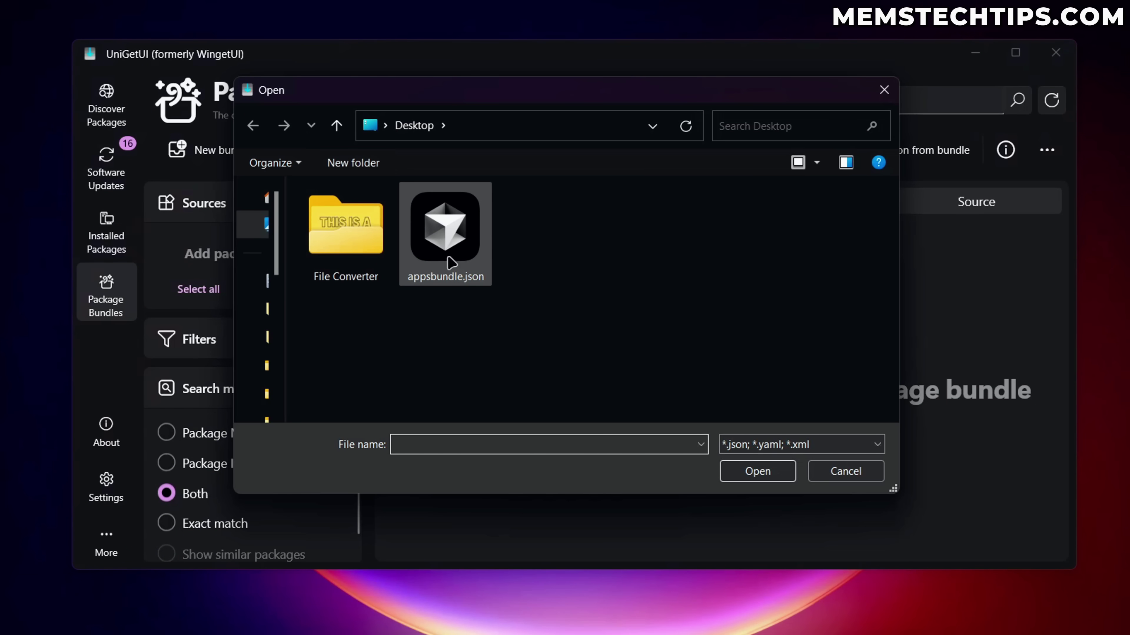
{"action": "left_click", "coordinate": [456, 232]}
{"action": "double_click", "coordinate": [456, 232]}
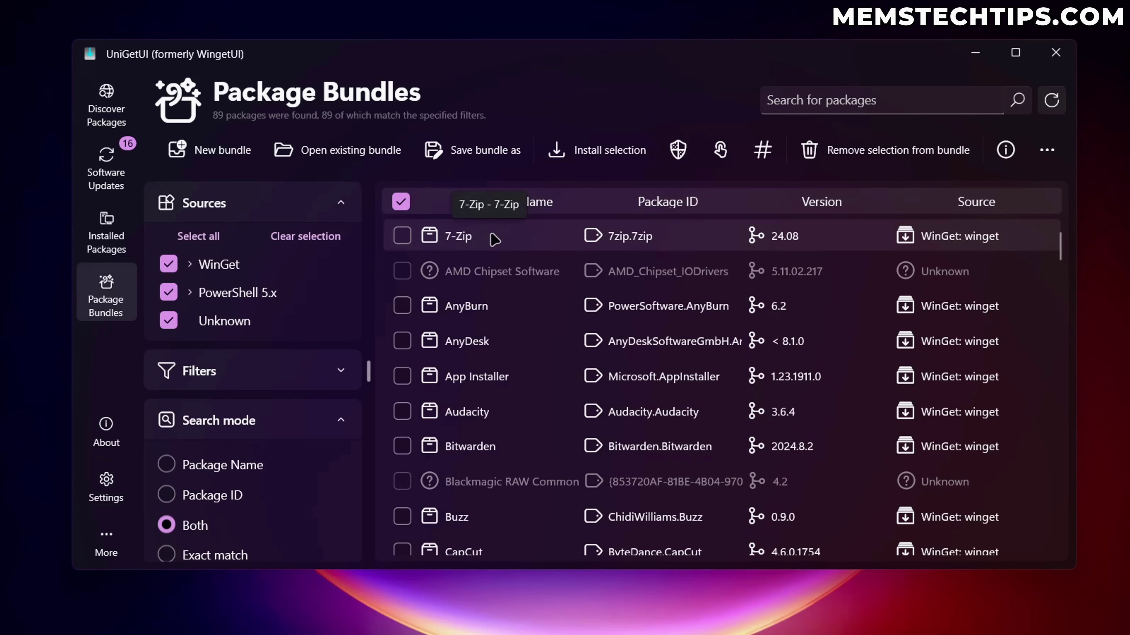
Step: Select all packages in the loaded bundle and look through the list for packages that are not available
{"action": "left_click", "coordinate": [400, 203]}
{"action": "left_click", "coordinate": [401, 203]}
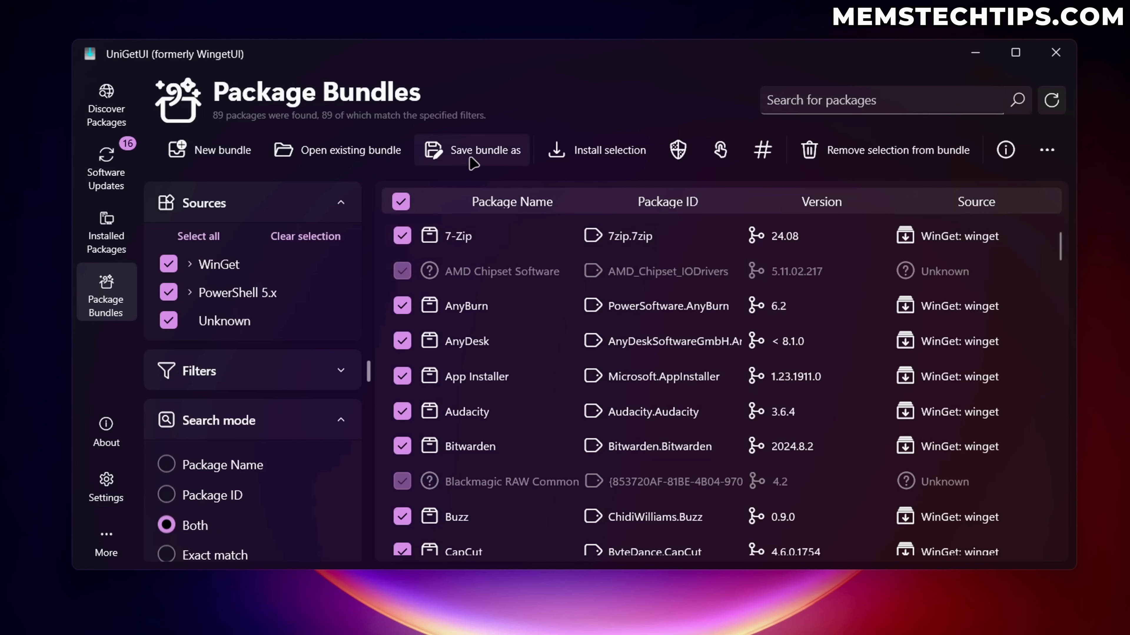
{"action": "scroll", "coordinate": [478, 303], "scroll_direction": "down", "scroll_amount": 3}
{"action": "scroll", "coordinate": [512, 363], "scroll_direction": "down", "scroll_amount": 2}
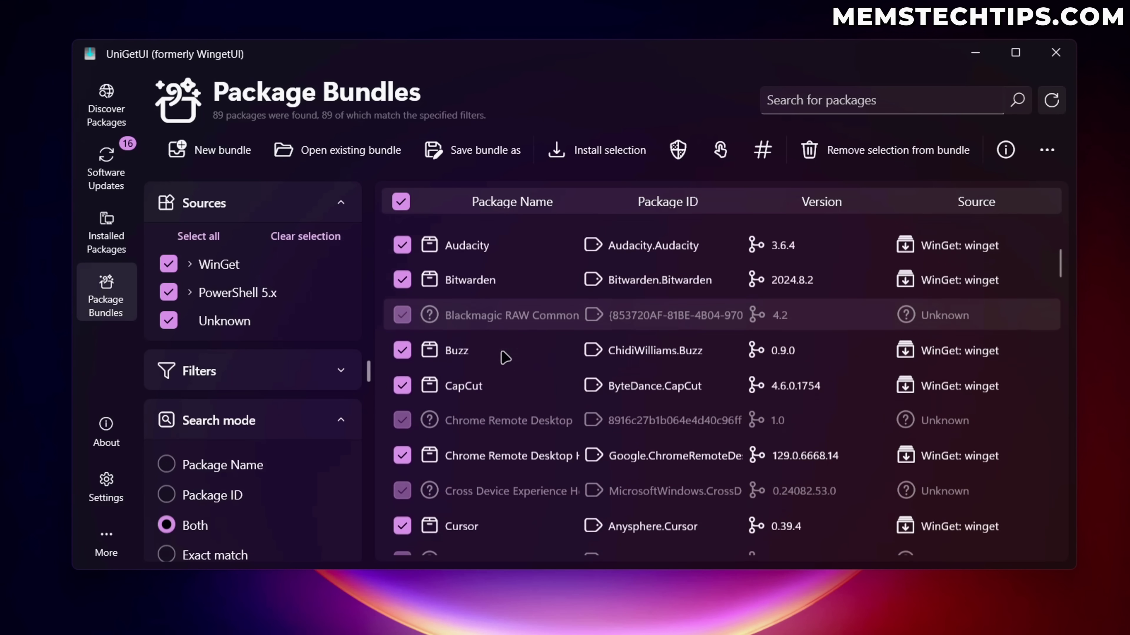
{"action": "scroll", "coordinate": [534, 354], "scroll_direction": "up", "scroll_amount": 5}
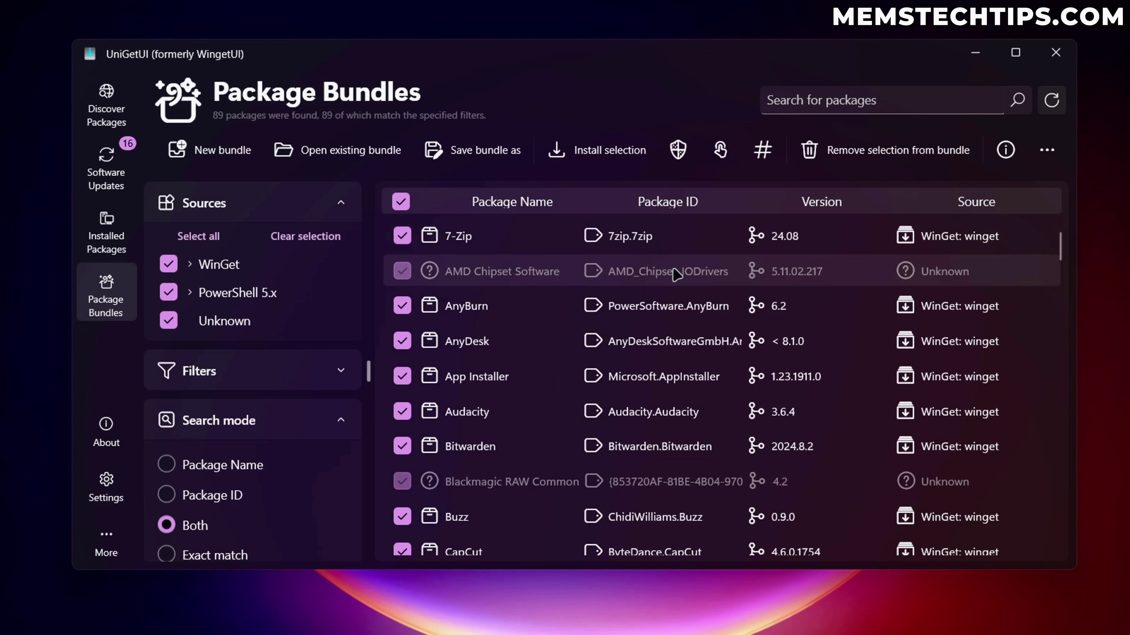
{"action": "scroll", "coordinate": [667, 285], "scroll_direction": "down", "scroll_amount": 2}
{"action": "scroll", "coordinate": [661, 298], "scroll_direction": "down", "scroll_amount": 5}
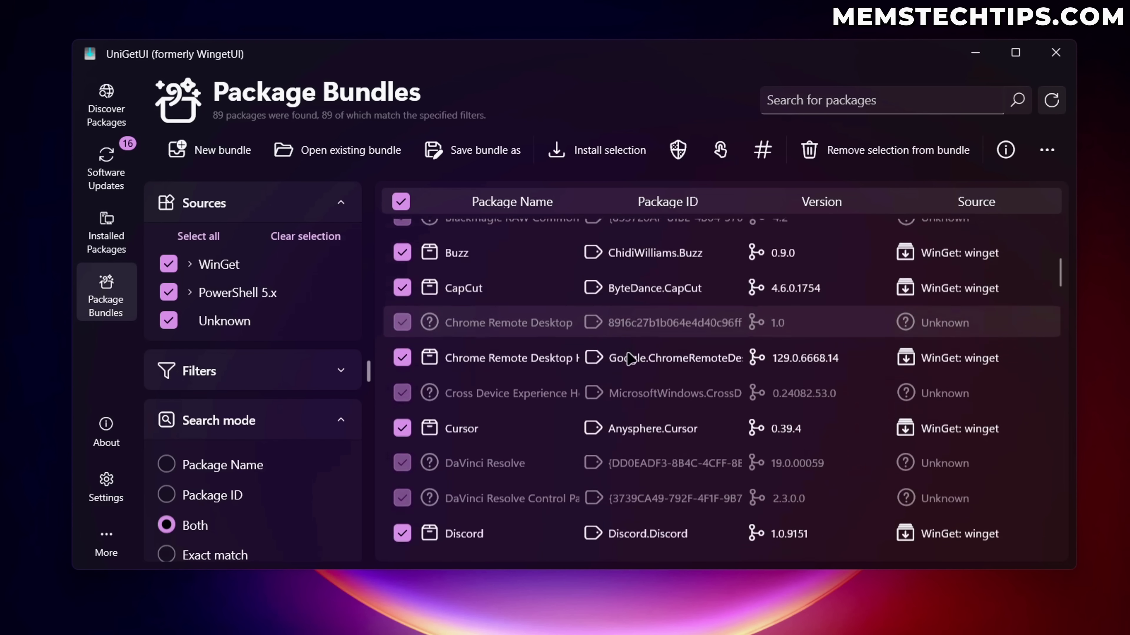
{"action": "scroll", "coordinate": [598, 387], "scroll_direction": "down", "scroll_amount": 2}
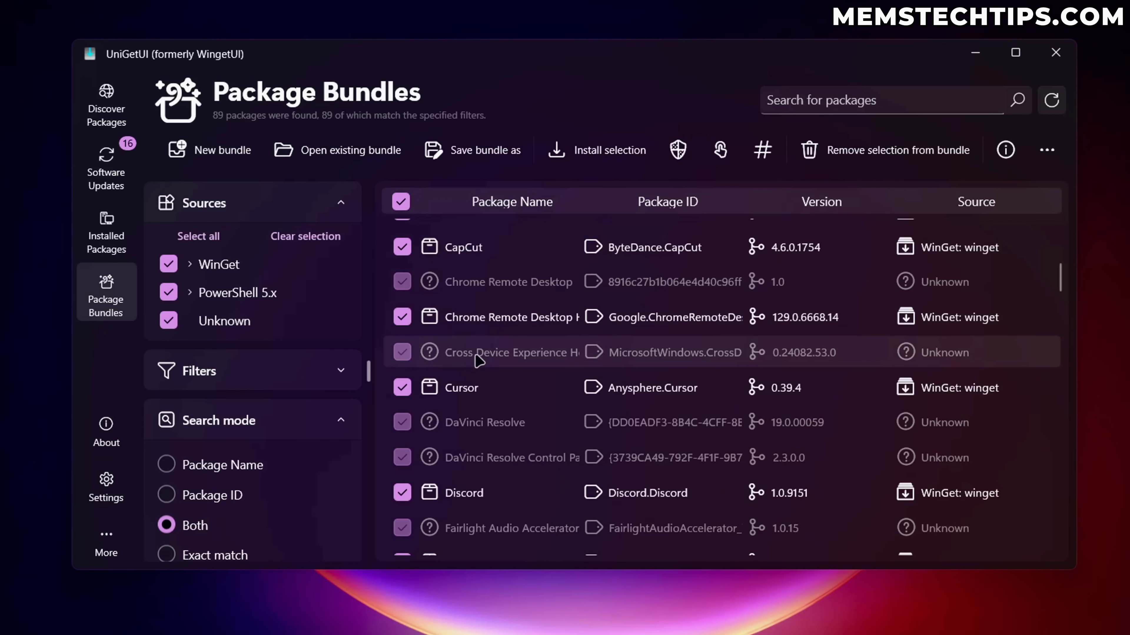
{"action": "scroll", "coordinate": [509, 357], "scroll_direction": "down", "scroll_amount": 2}
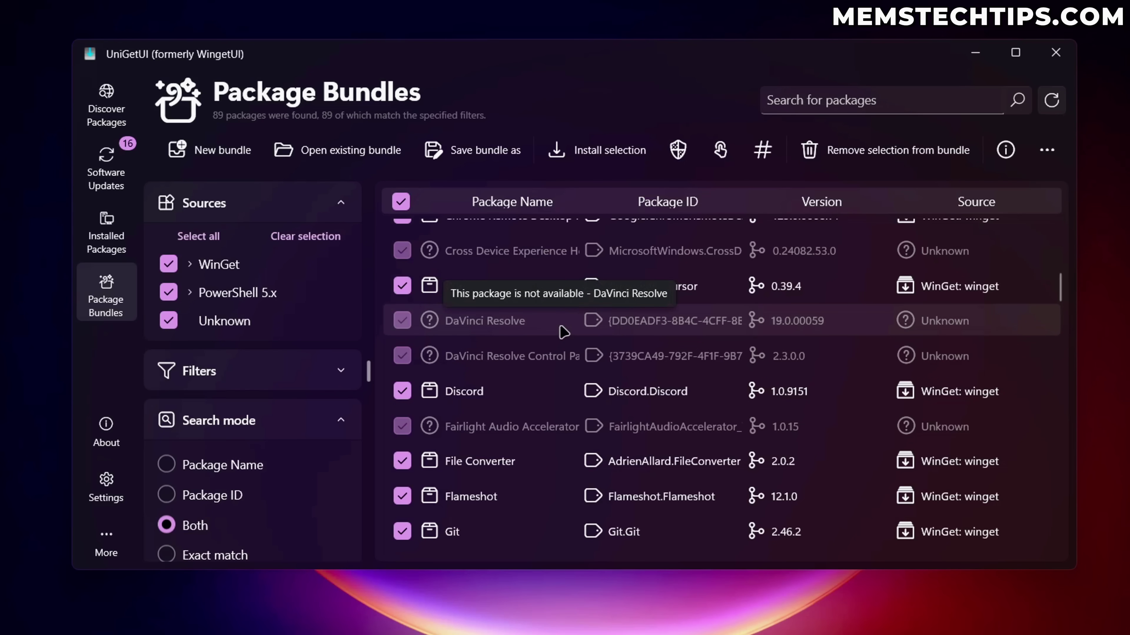
{"action": "scroll", "coordinate": [534, 378], "scroll_direction": "up", "scroll_amount": 10}
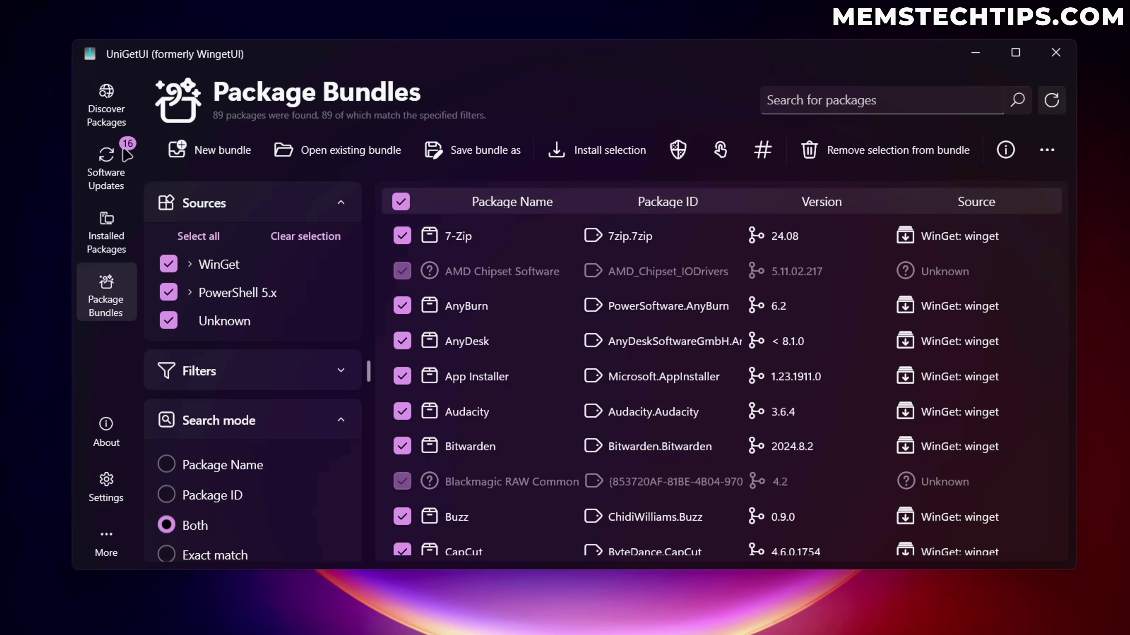
Step: Search the discoverable packages for "xbox"
{"action": "left_click", "coordinate": [107, 168]}
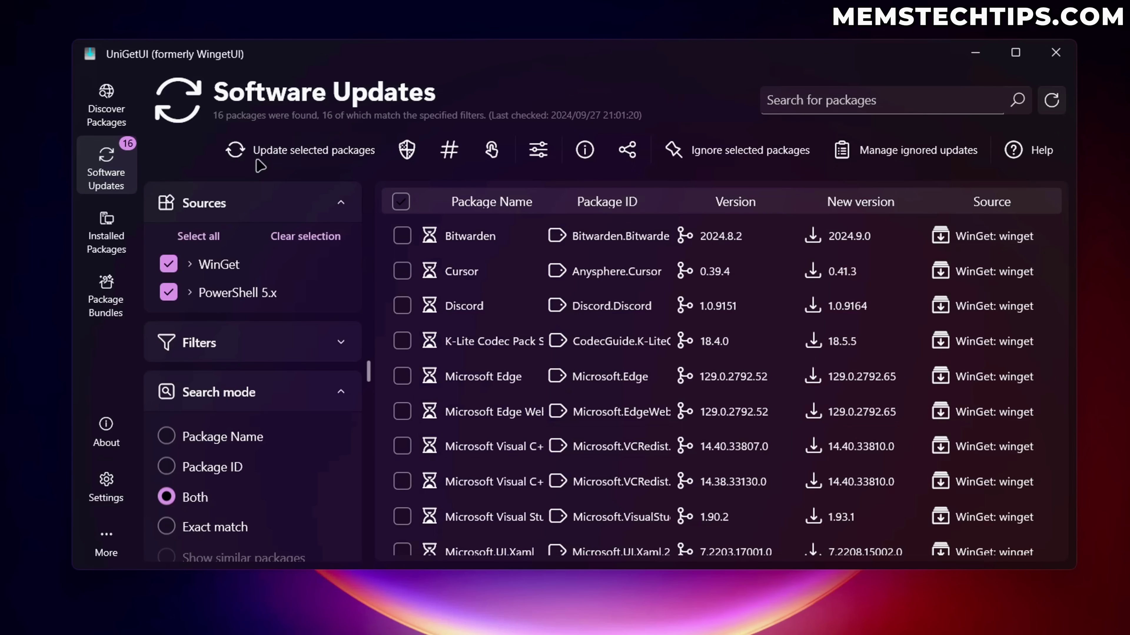
{"action": "left_click", "coordinate": [106, 104]}
{"action": "left_click", "coordinate": [880, 100]}
{"action": "left_click_drag", "start_coordinate": [879, 100], "coordinate": [756, 104]}
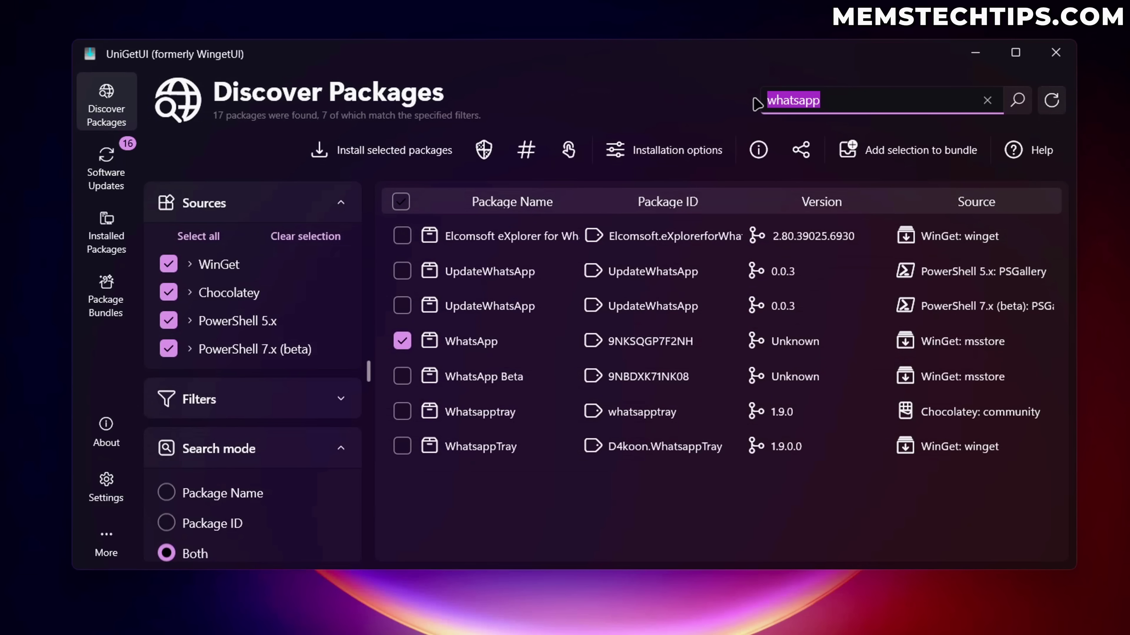
{"action": "type", "text": "xbox"}
{"action": "key", "text": "Return"}
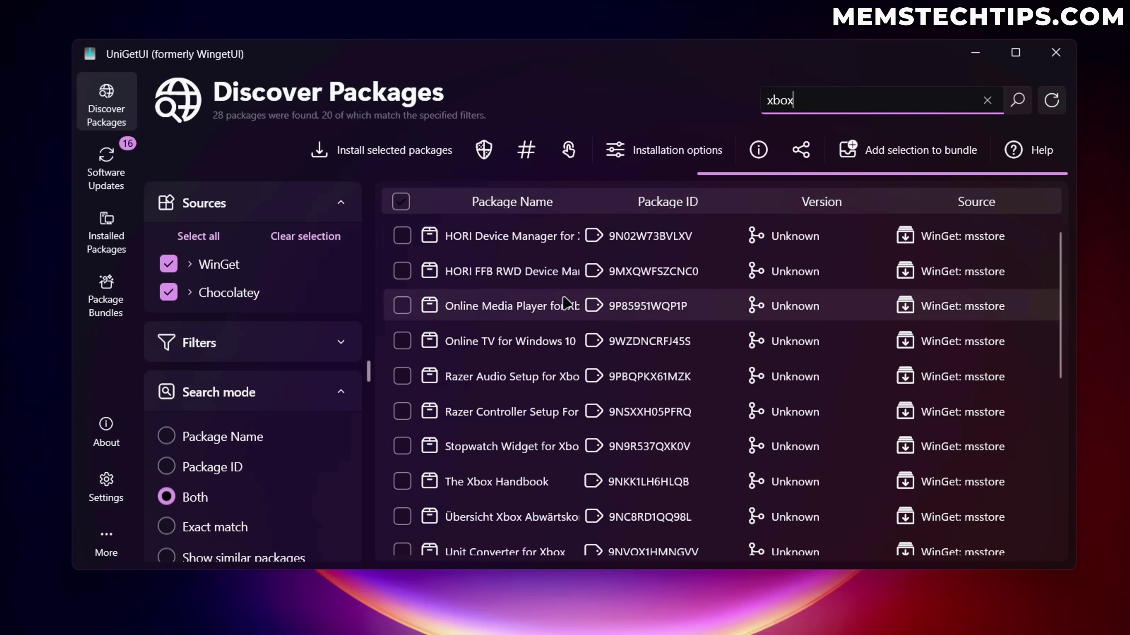
Step: Copy the share link of the Xbox package from the WinGet msstore source
{"action": "scroll", "coordinate": [542, 405], "scroll_direction": "down", "scroll_amount": 8}
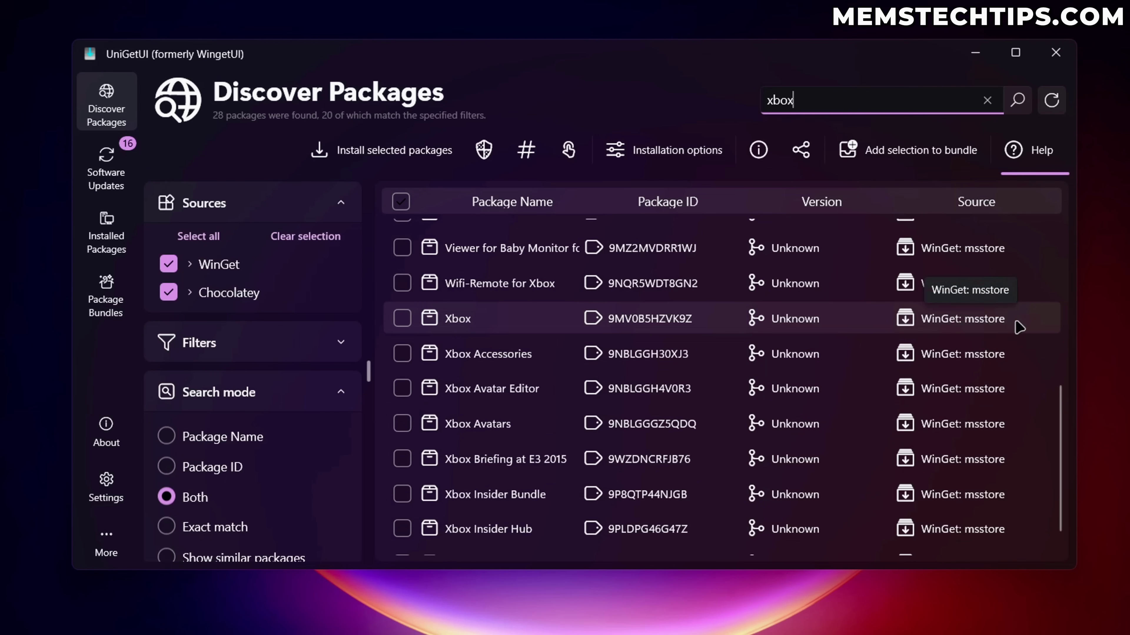
{"action": "left_click", "coordinate": [512, 326]}
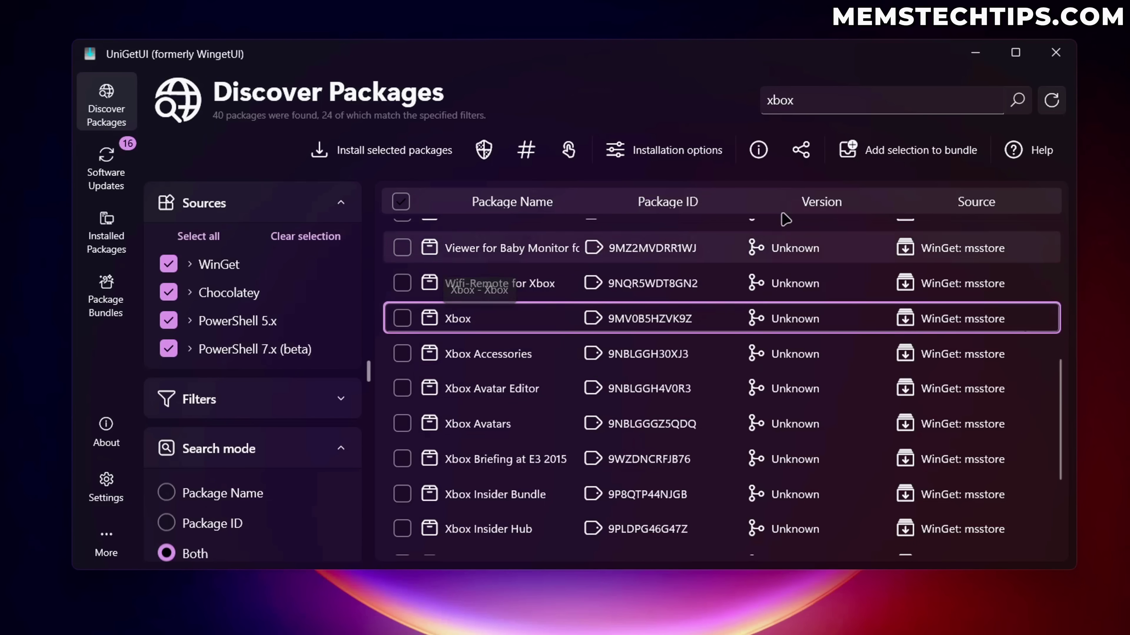
{"action": "left_click", "coordinate": [803, 150]}
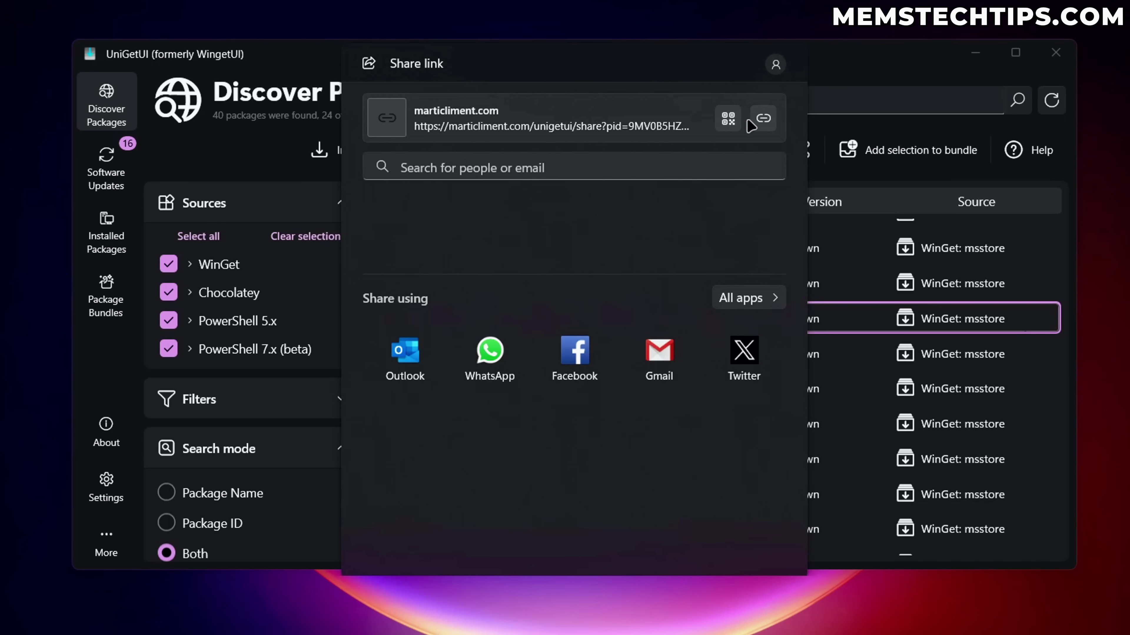
{"action": "left_click", "coordinate": [763, 119]}
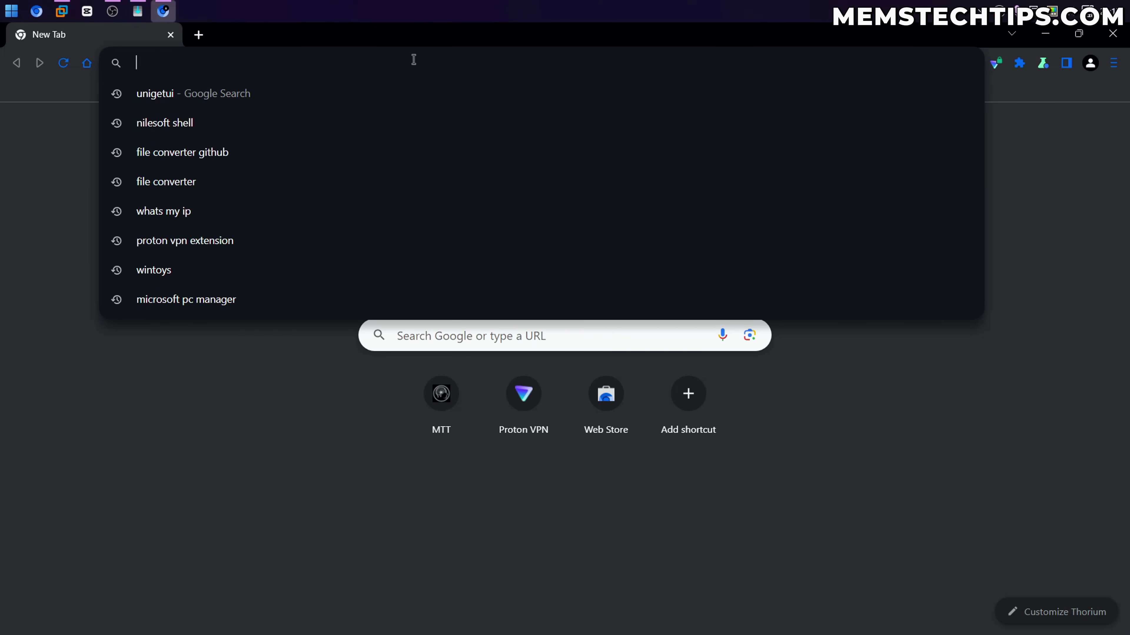
Step: Open the copied Xbox share link in the web browser and view the shared package in UniGetUI
{"action": "key", "text": "ctrl+v"}
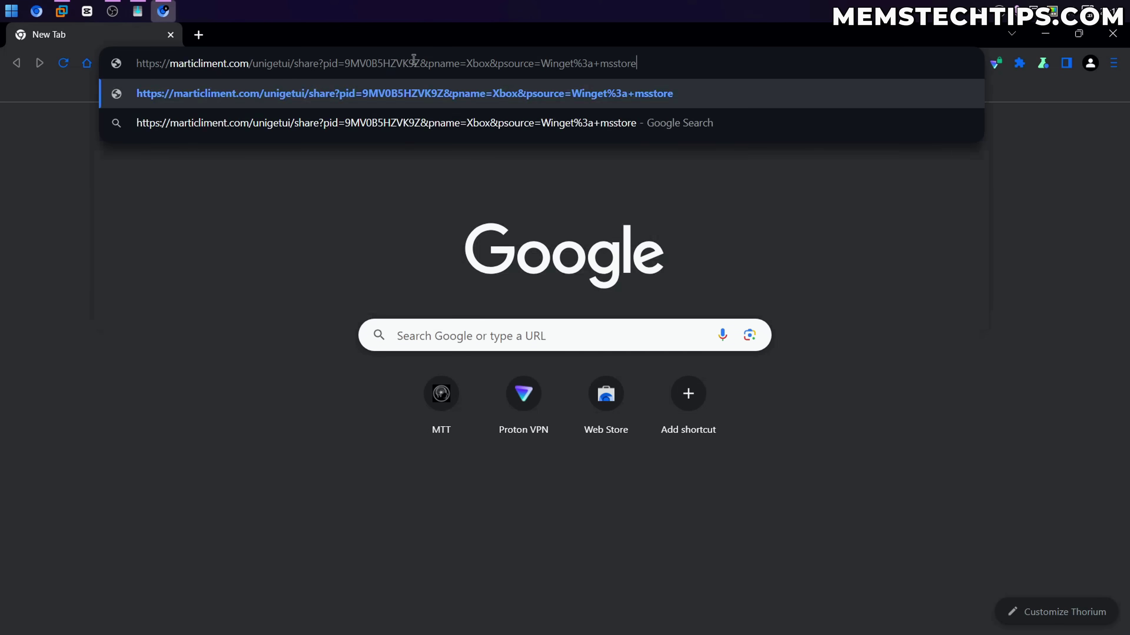
{"action": "key", "text": "Return"}
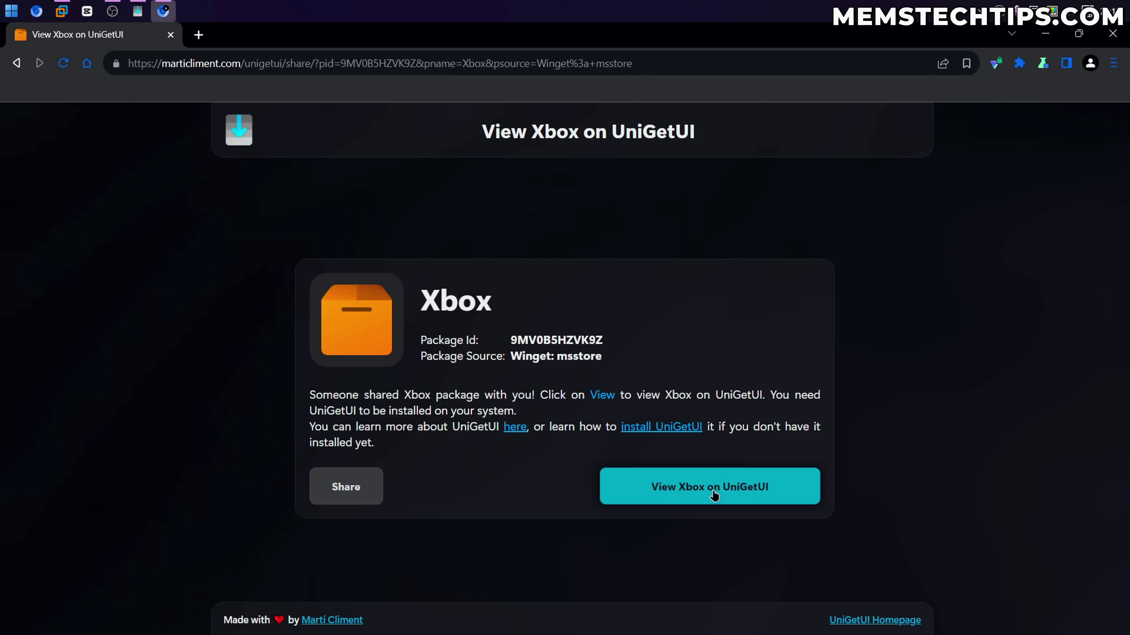
{"action": "left_click", "coordinate": [763, 488]}
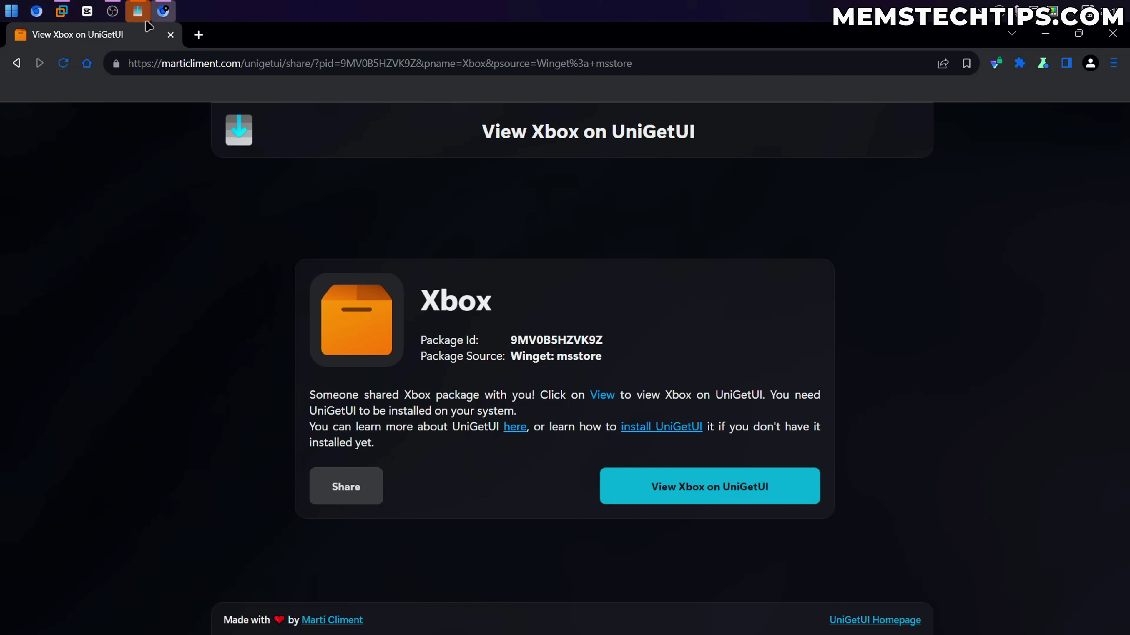
{"action": "left_click", "coordinate": [139, 12]}
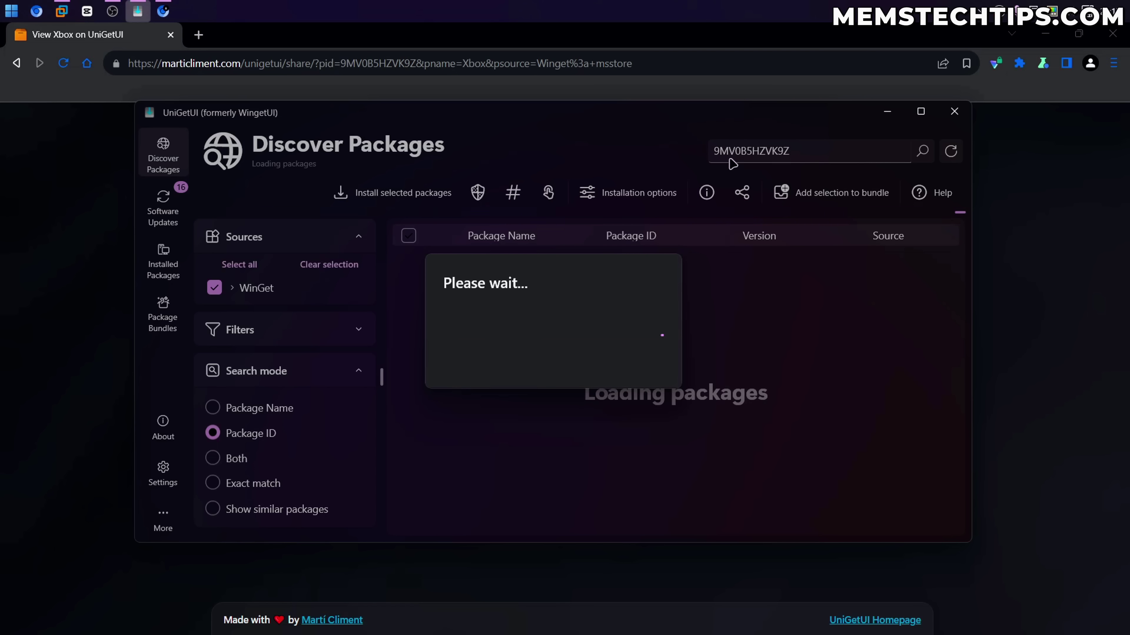
Step: Review the Xbox package's description, install command and installation options, and close its details
{"action": "scroll", "coordinate": [584, 208], "scroll_direction": "down", "scroll_amount": 2}
{"action": "scroll", "coordinate": [584, 208], "scroll_direction": "up", "scroll_amount": 2}
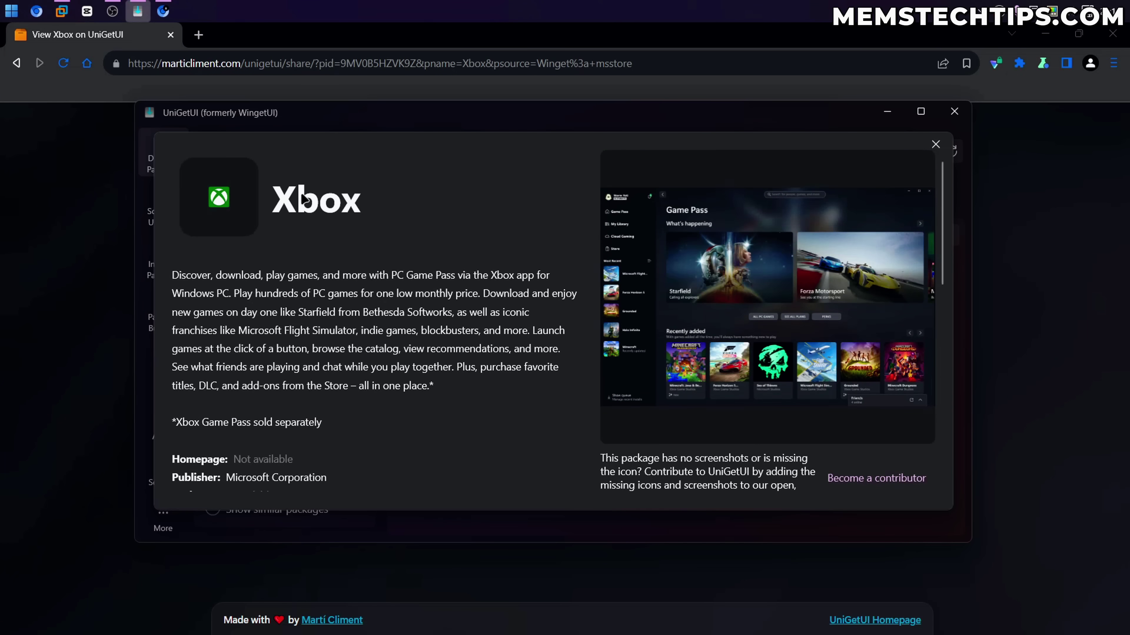
{"action": "scroll", "coordinate": [489, 207], "scroll_direction": "down", "scroll_amount": 4}
{"action": "scroll", "coordinate": [458, 207], "scroll_direction": "down", "scroll_amount": 3}
{"action": "scroll", "coordinate": [505, 275], "scroll_direction": "up", "scroll_amount": 2}
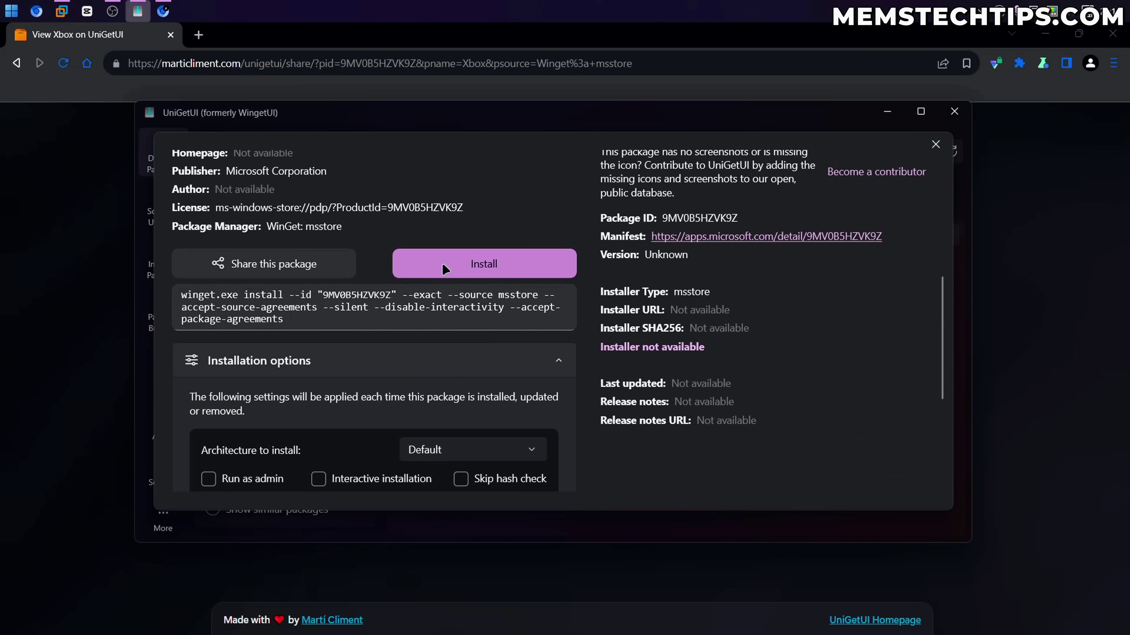
{"action": "left_click", "coordinate": [935, 144]}
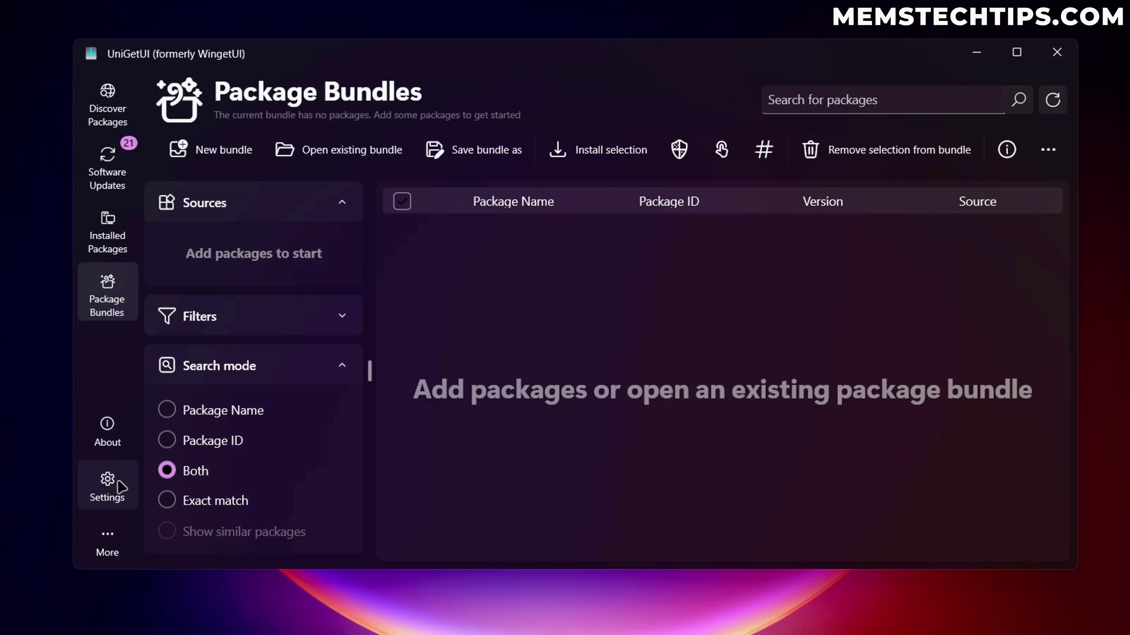
Step: Open the UniGetUI settings and examine the general preferences
{"action": "left_click", "coordinate": [114, 487]}
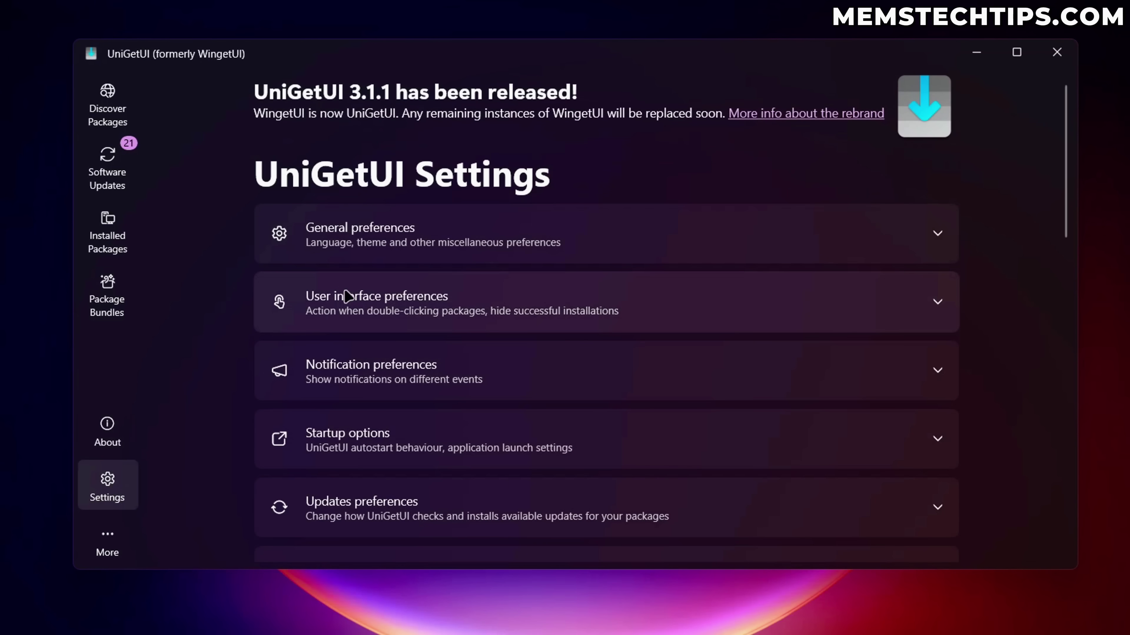
{"action": "left_click", "coordinate": [762, 227]}
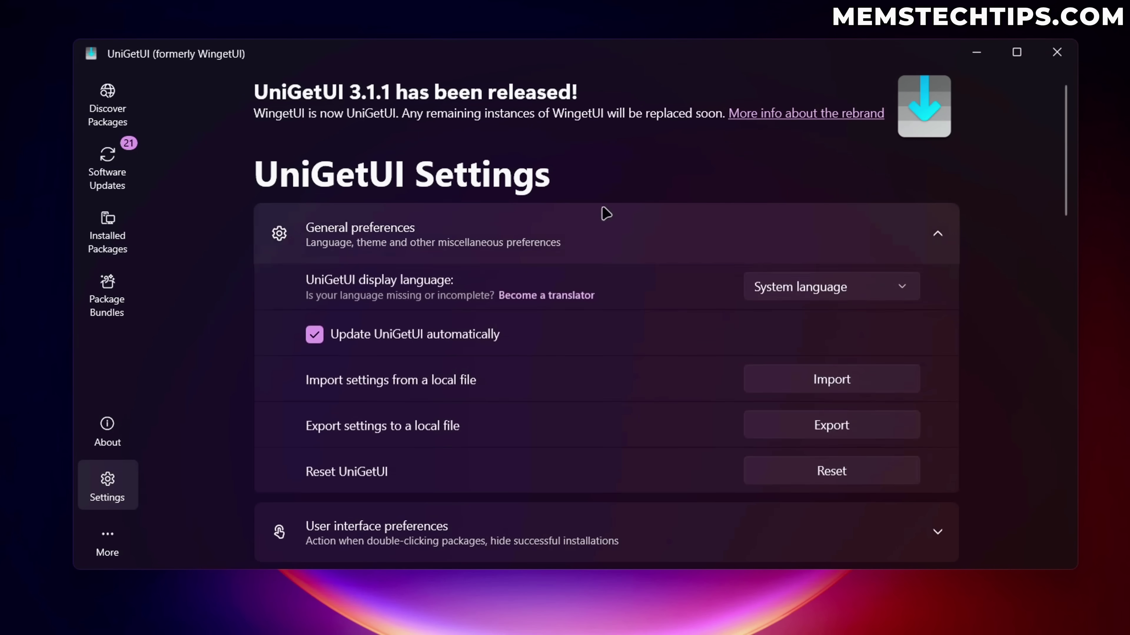
{"action": "left_click", "coordinate": [657, 241]}
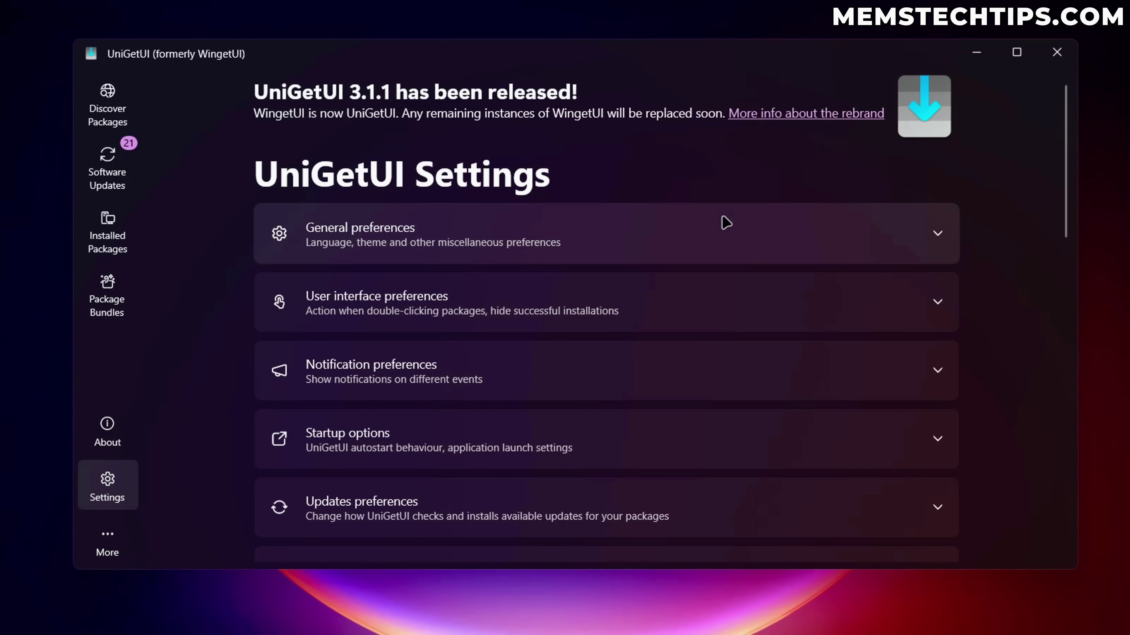
Step: Examine the updates preferences in the settings and compare them with the list of available software updates
{"action": "scroll", "coordinate": [726, 222], "scroll_direction": "down", "scroll_amount": 6}
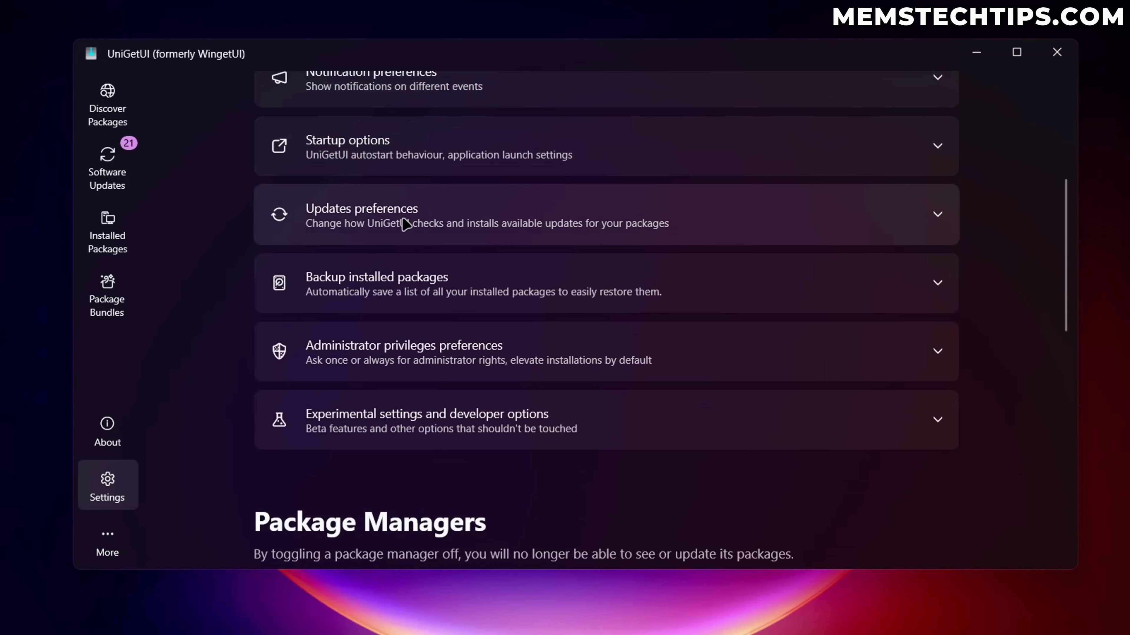
{"action": "left_click", "coordinate": [718, 217]}
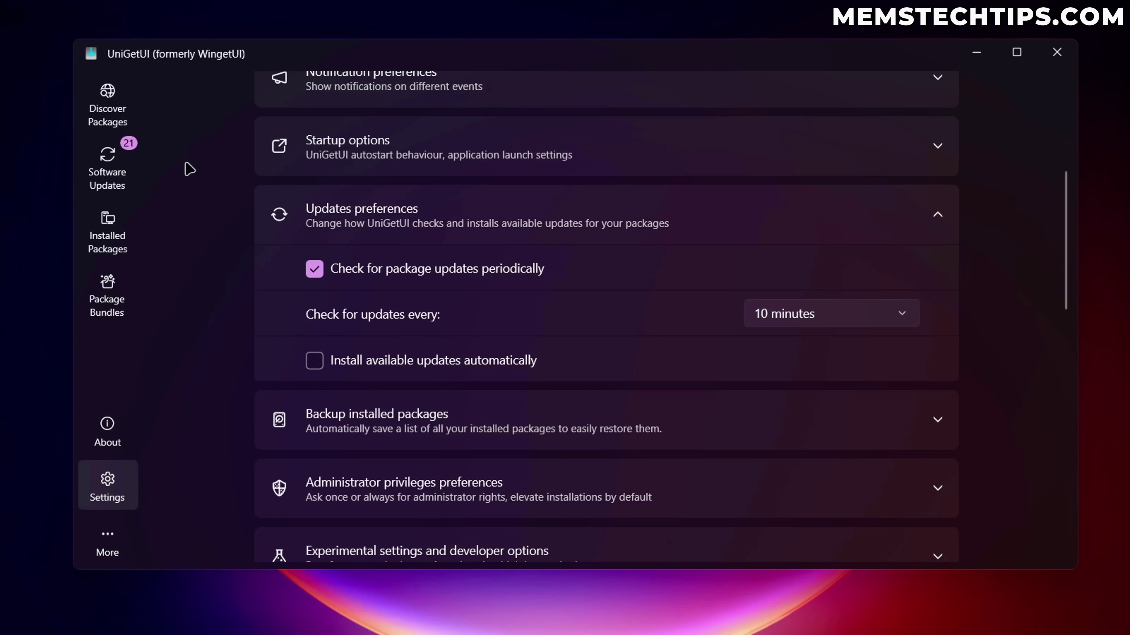
{"action": "left_click", "coordinate": [107, 173]}
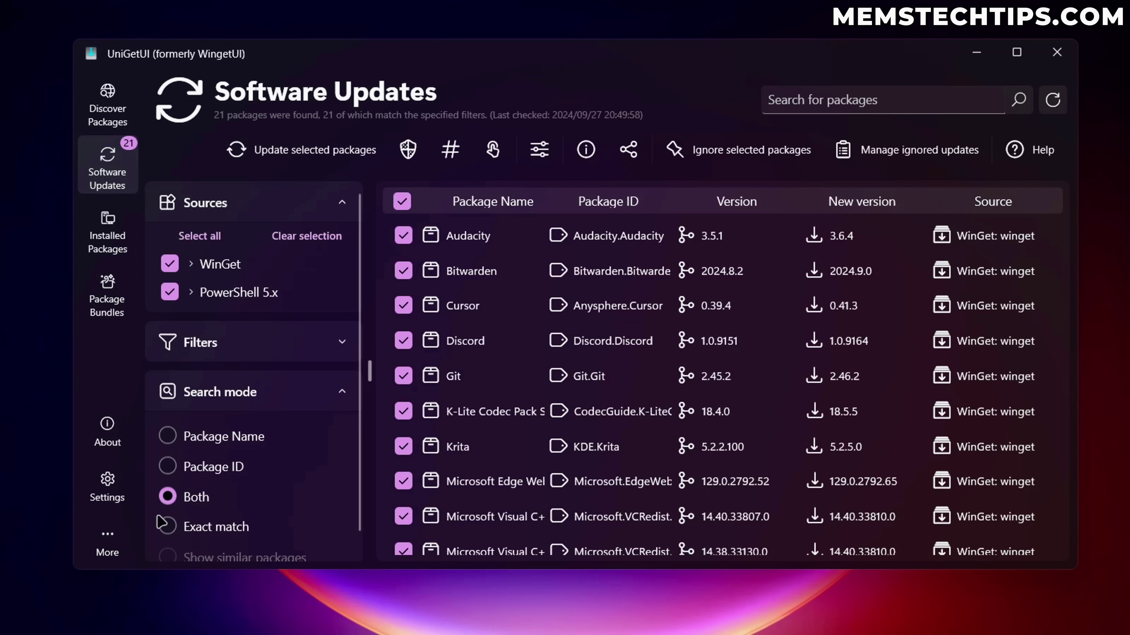
{"action": "left_click", "coordinate": [109, 490]}
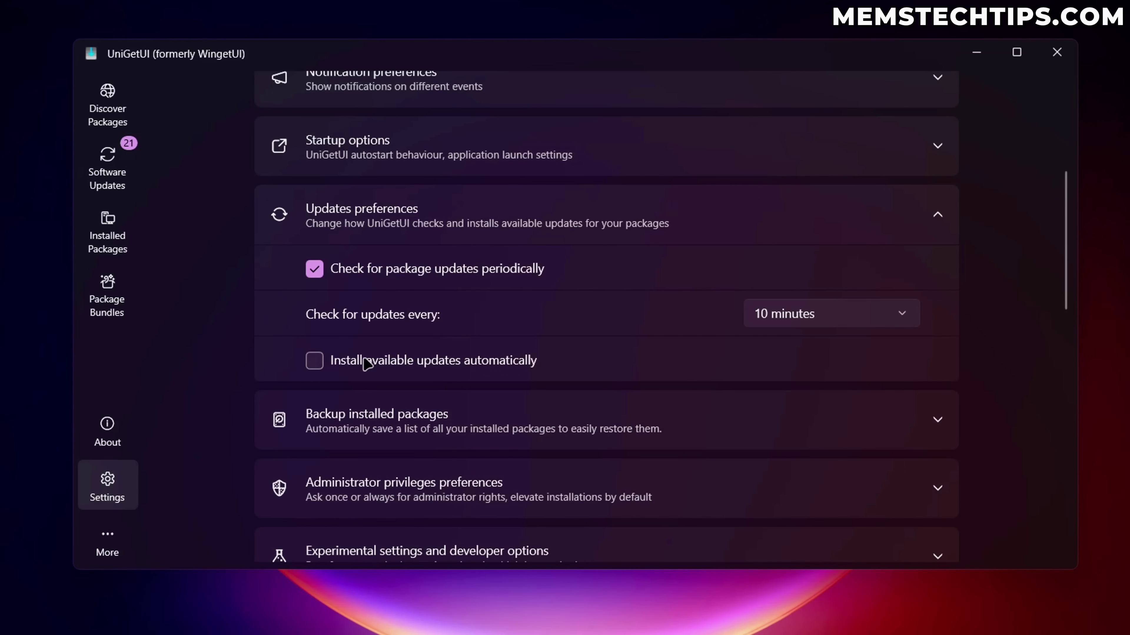
Step: Enable the automatic installation of available updates in the updates preferences
{"action": "left_click", "coordinate": [422, 361]}
{"action": "scroll", "coordinate": [445, 363], "scroll_direction": "up", "scroll_amount": 4}
{"action": "scroll", "coordinate": [353, 338], "scroll_direction": "down", "scroll_amount": 3}
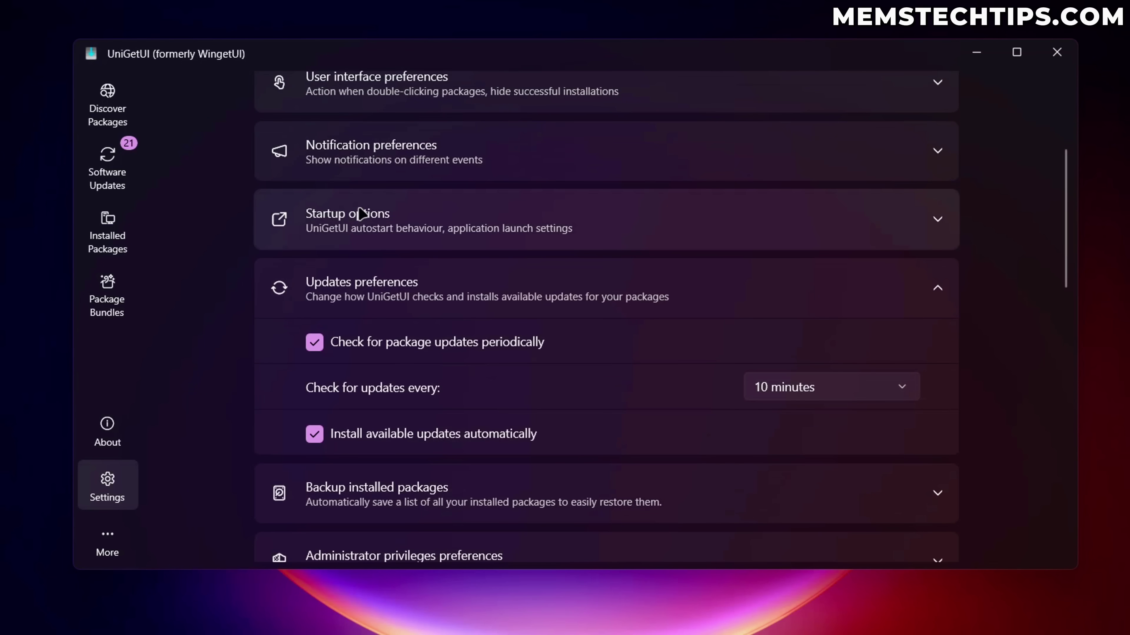
Step: Expand the startup options, open the autostart management and enable Scoop cleanup on launch
{"action": "left_click", "coordinate": [423, 215]}
{"action": "scroll", "coordinate": [416, 222], "scroll_direction": "down", "scroll_amount": 4}
{"action": "scroll", "coordinate": [396, 313], "scroll_direction": "up", "scroll_amount": 4}
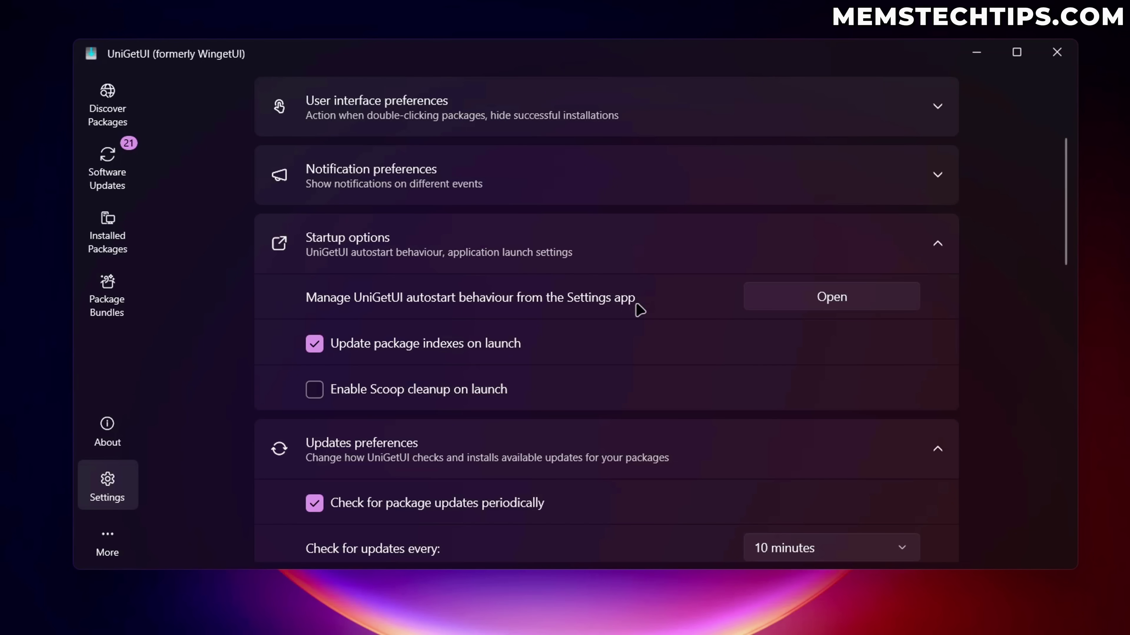
{"action": "left_click", "coordinate": [822, 304]}
{"action": "left_click", "coordinate": [316, 391]}
Step: Expand and review the preferences for backing up installed packages and for administrator privileges
{"action": "scroll", "coordinate": [621, 373], "scroll_direction": "down", "scroll_amount": 7}
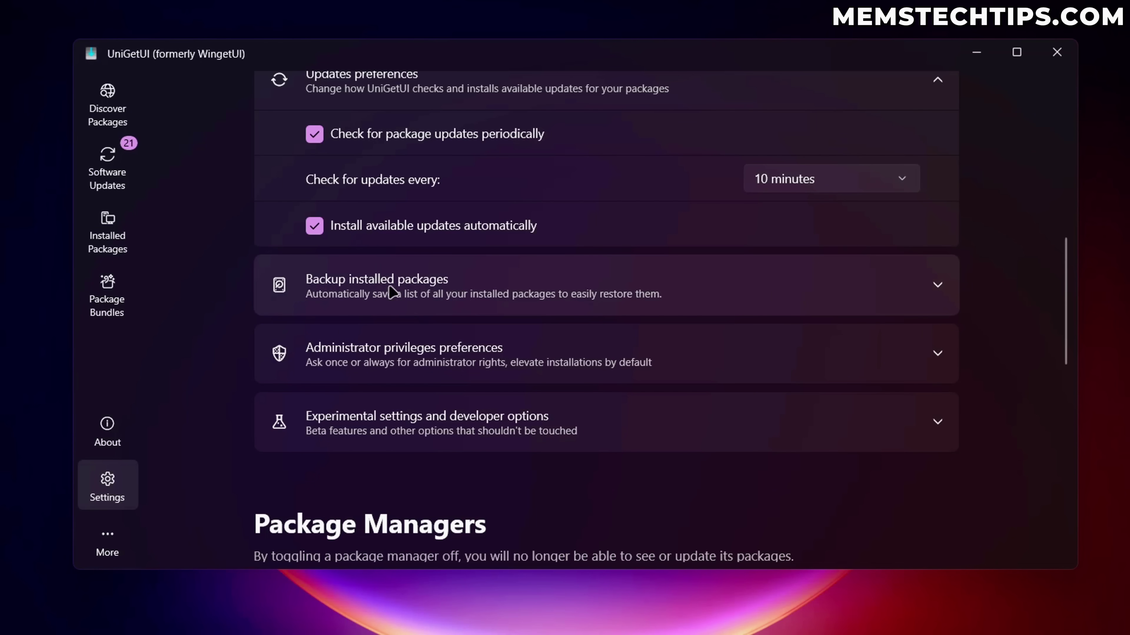
{"action": "left_click", "coordinate": [413, 294]}
{"action": "scroll", "coordinate": [421, 295], "scroll_direction": "down", "scroll_amount": 3}
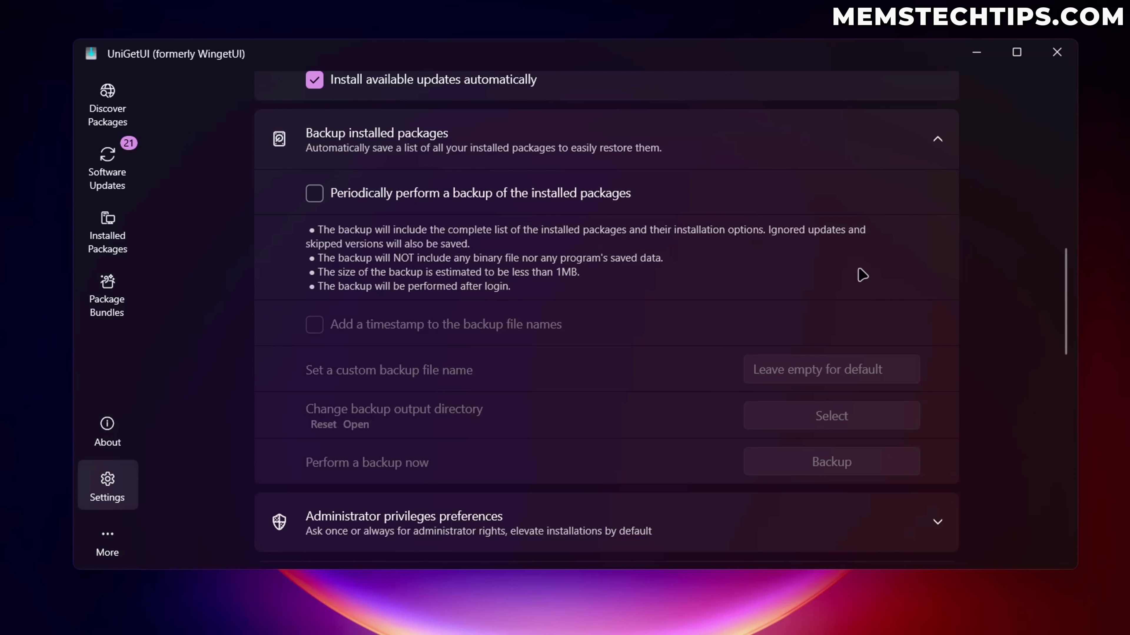
{"action": "scroll", "coordinate": [677, 280], "scroll_direction": "down", "scroll_amount": 6}
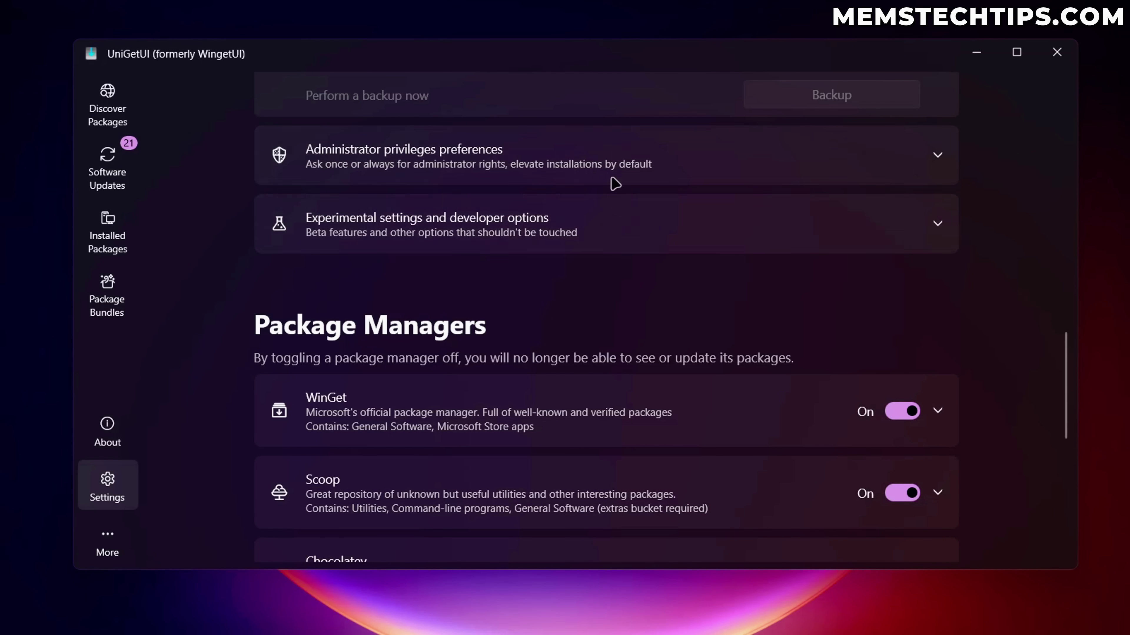
{"action": "left_click", "coordinate": [764, 161]}
{"action": "scroll", "coordinate": [1017, 267], "scroll_direction": "down", "scroll_amount": 3}
{"action": "scroll", "coordinate": [1018, 266], "scroll_direction": "down", "scroll_amount": 2}
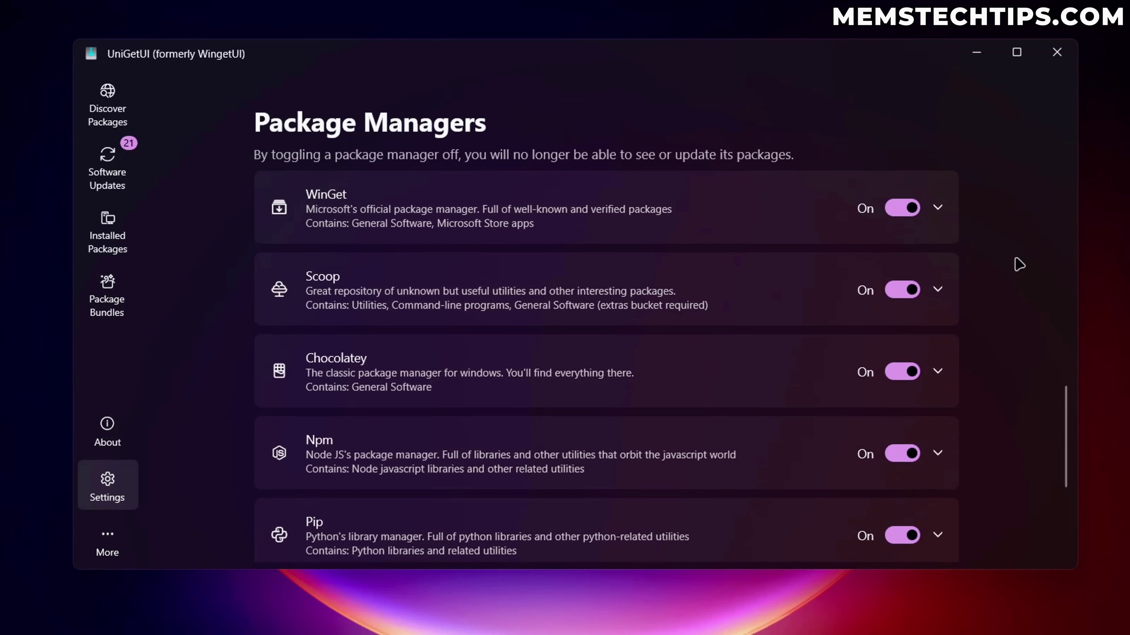
Step: Examine the package managers that can be toggled in the settings, from WinGet through PowerShell 7.x
{"action": "scroll", "coordinate": [273, 179], "scroll_direction": "up", "scroll_amount": 1}
{"action": "scroll", "coordinate": [974, 162], "scroll_direction": "down", "scroll_amount": 1}
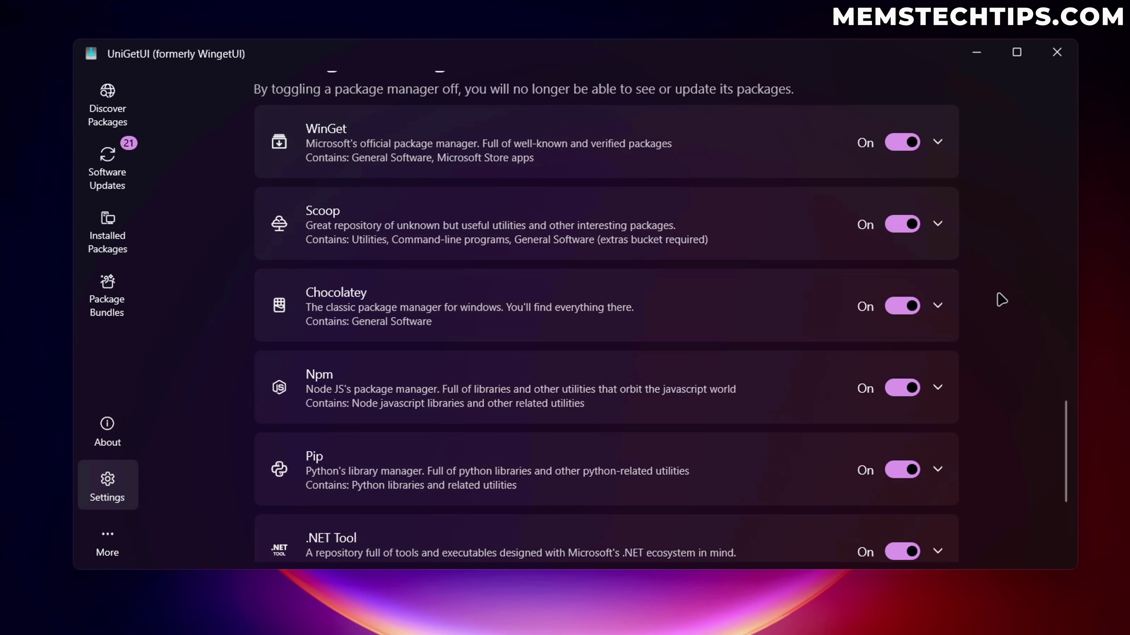
{"action": "scroll", "coordinate": [997, 276], "scroll_direction": "down", "scroll_amount": 3}
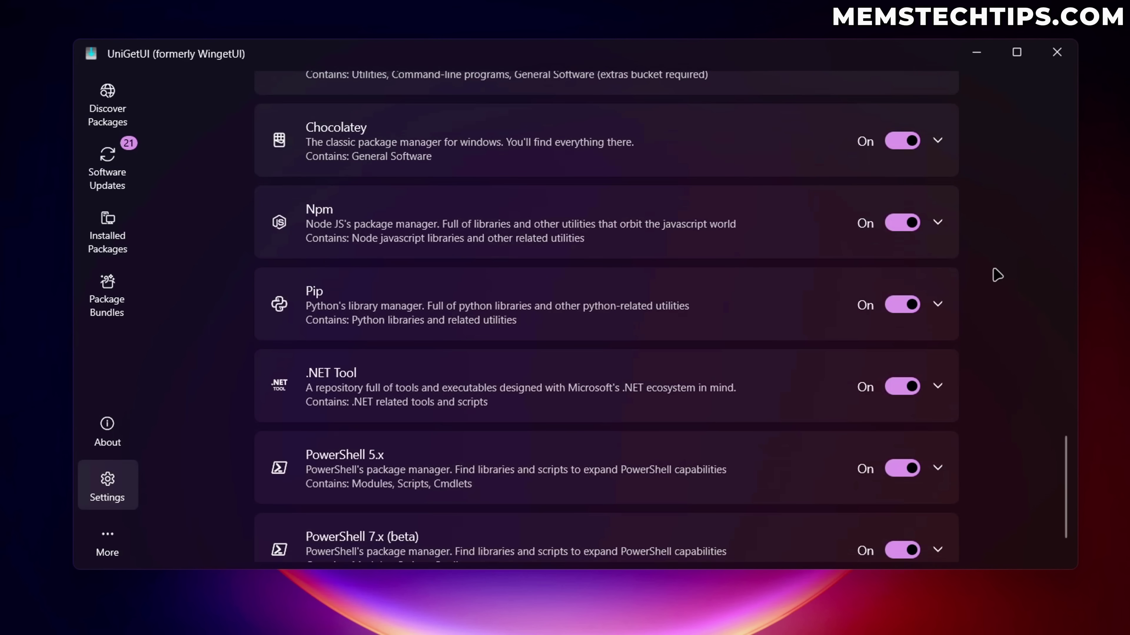
{"action": "scroll", "coordinate": [999, 320], "scroll_direction": "up", "scroll_amount": 4}
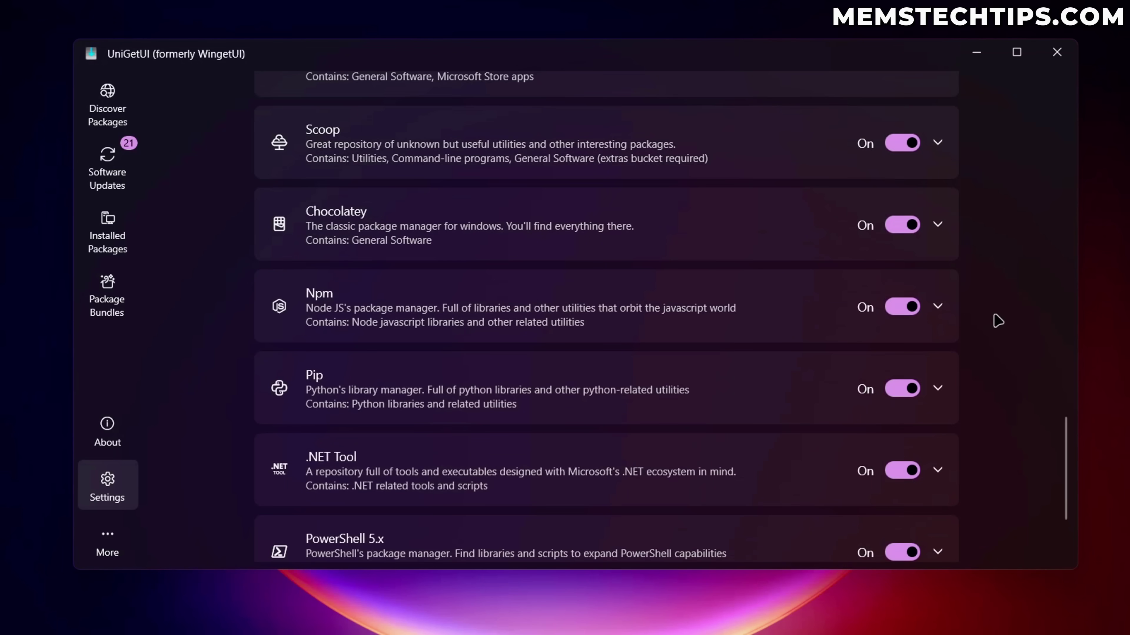
{"action": "scroll", "coordinate": [999, 320], "scroll_direction": "down", "scroll_amount": 1}
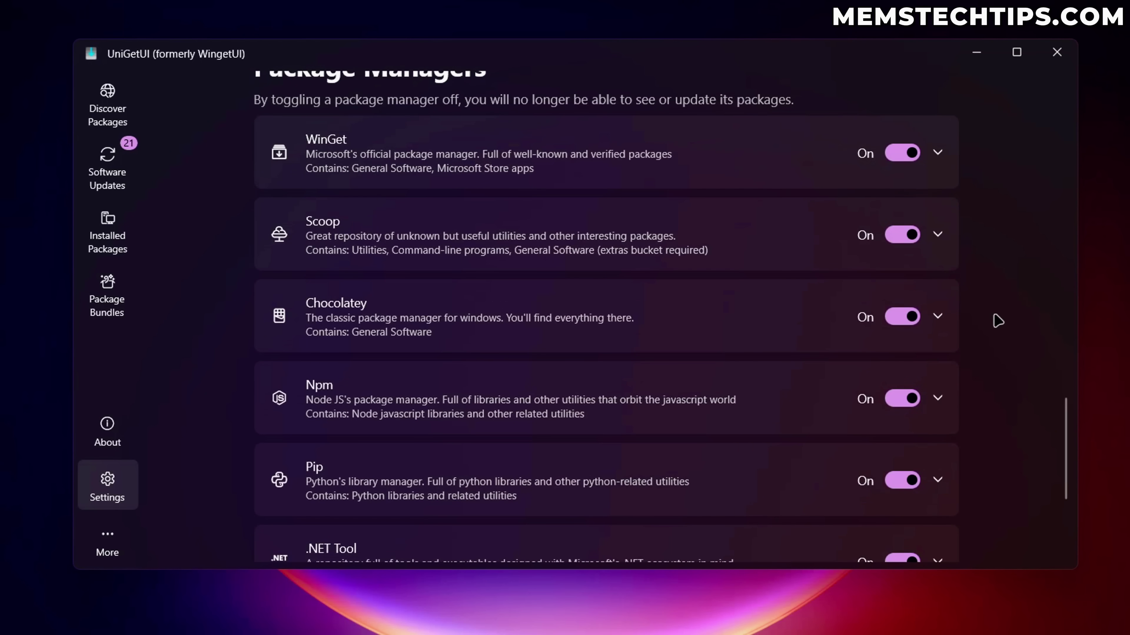
{"action": "scroll", "coordinate": [997, 320], "scroll_direction": "down", "scroll_amount": 4}
{"action": "scroll", "coordinate": [903, 396], "scroll_direction": "up", "scroll_amount": 5}
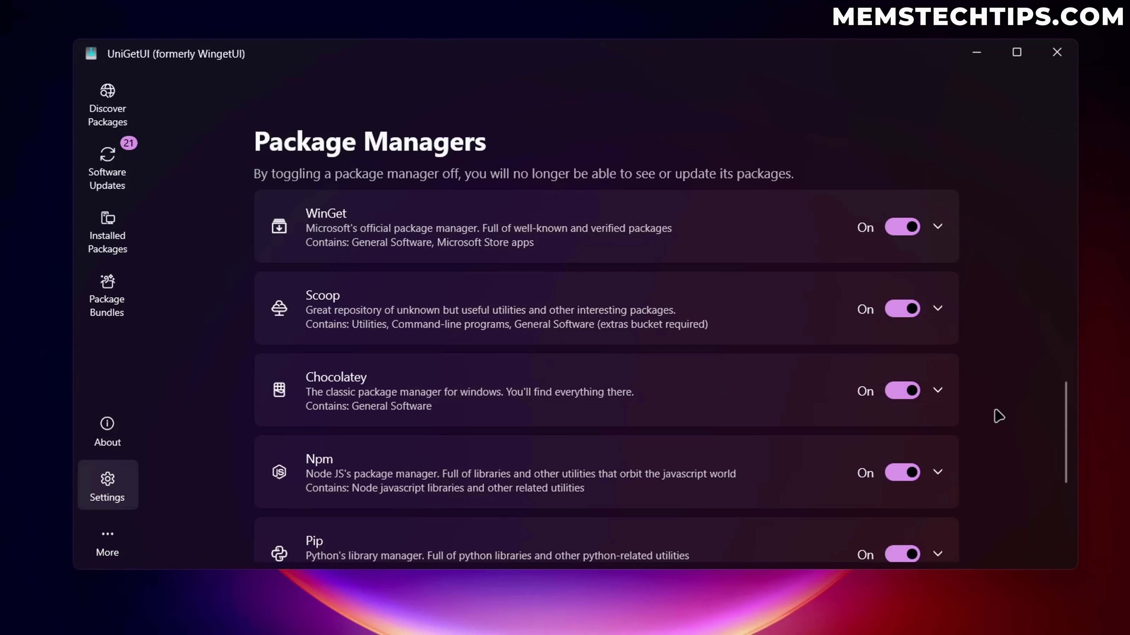
{"action": "scroll", "coordinate": [979, 416], "scroll_direction": "down", "scroll_amount": 5}
{"action": "scroll", "coordinate": [1015, 406], "scroll_direction": "up", "scroll_amount": 5}
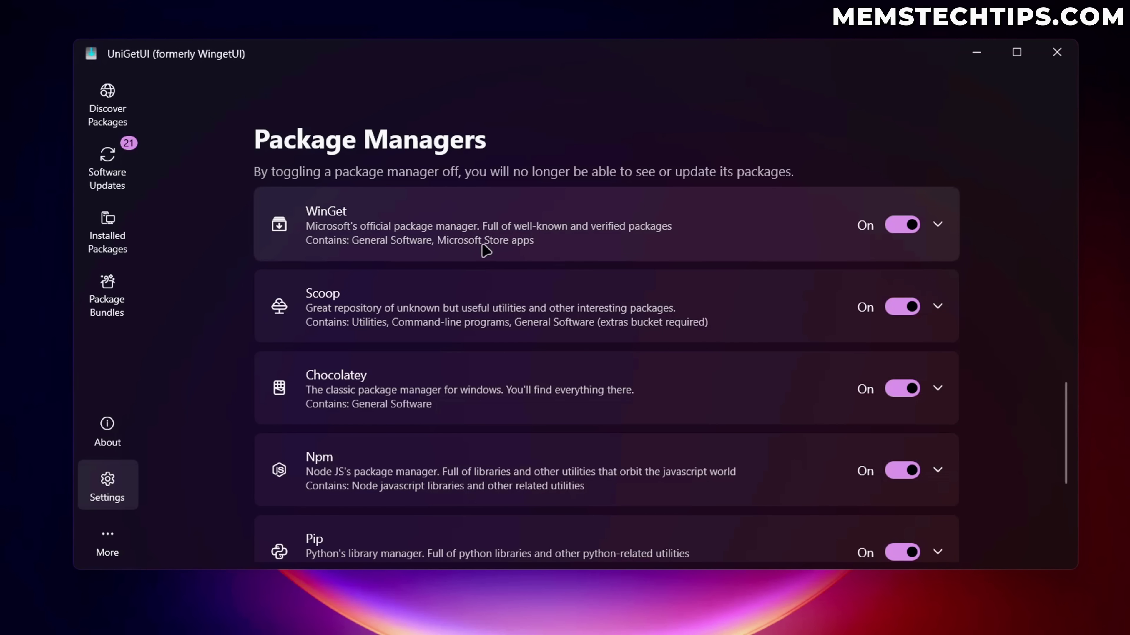
{"action": "scroll", "coordinate": [334, 307], "scroll_direction": "down", "scroll_amount": 1}
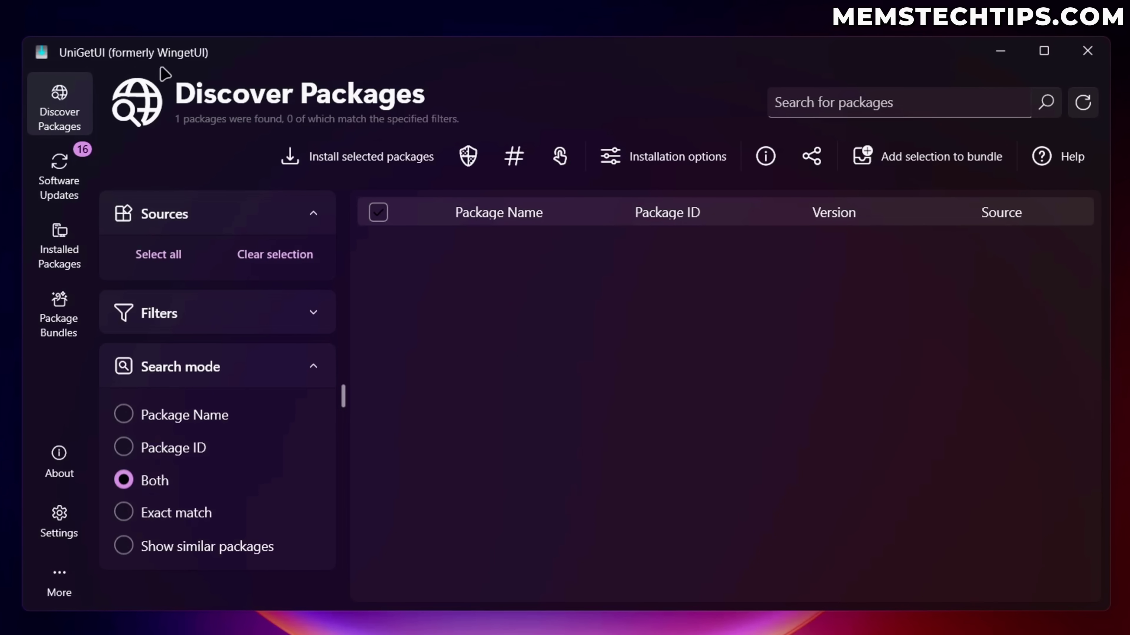
Step: Show the list of packages that have available software updates
{"action": "left_click", "coordinate": [68, 176]}
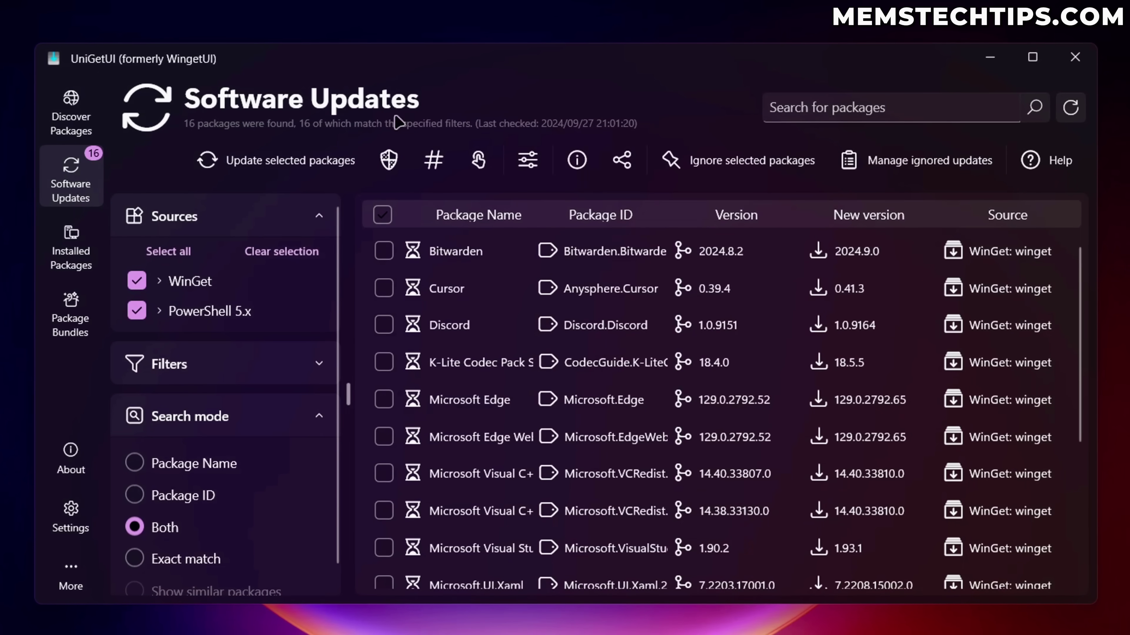